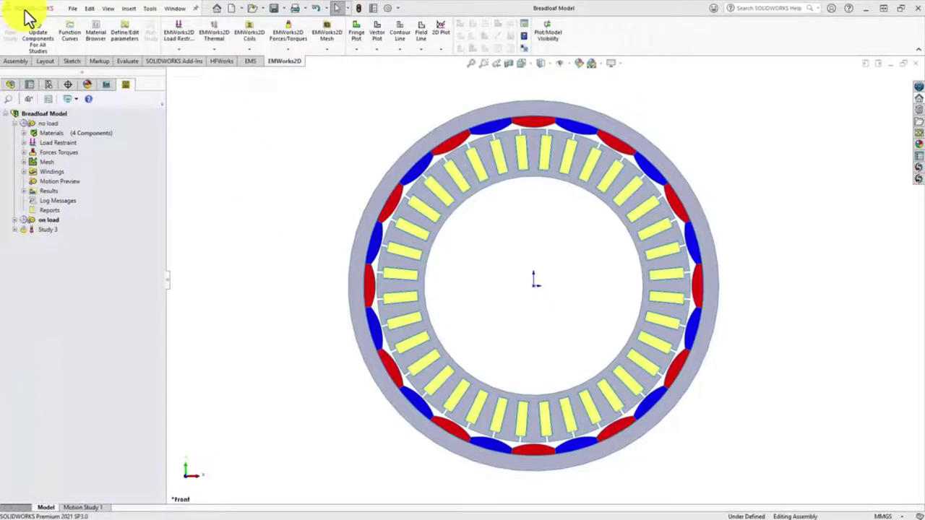
pyautogui.click(150, 11)
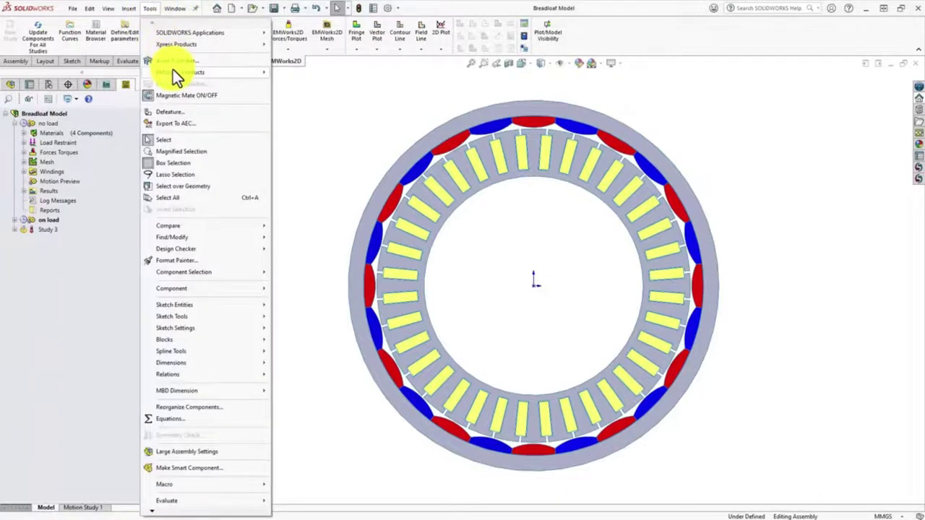
pyautogui.moveTo(172, 71)
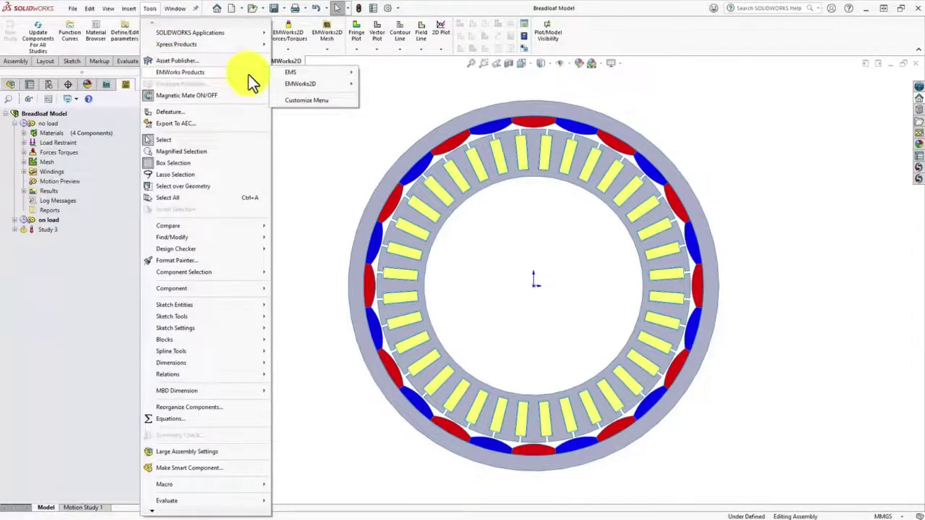
pyautogui.moveTo(297, 82)
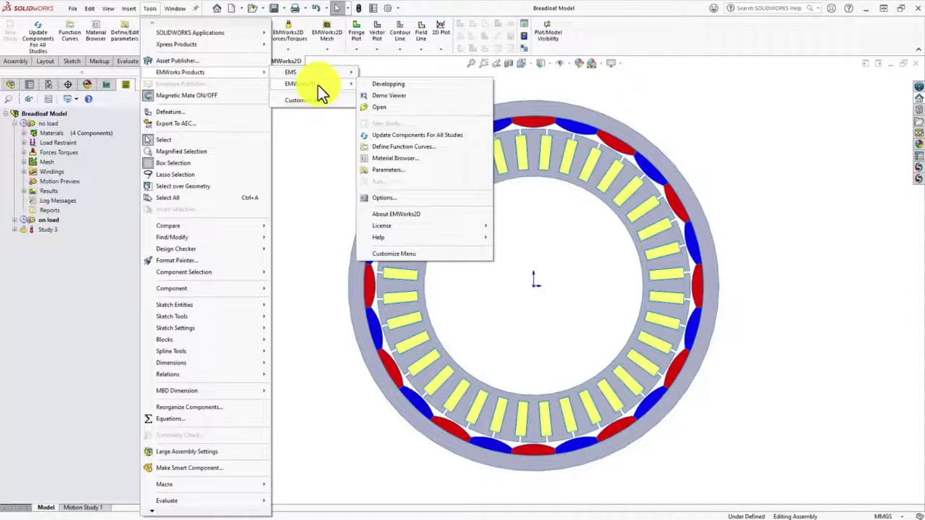
pyautogui.click(311, 145)
pyautogui.click(10, 84)
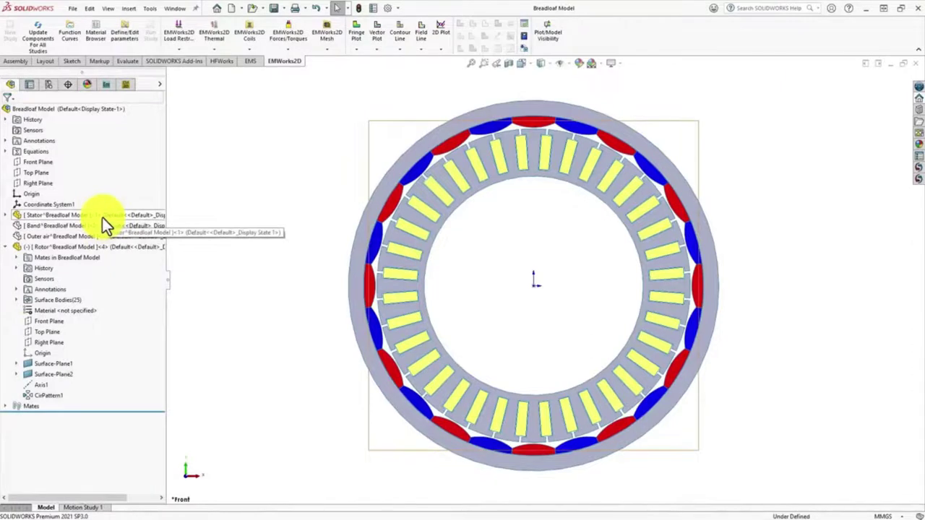
pyautogui.click(69, 214)
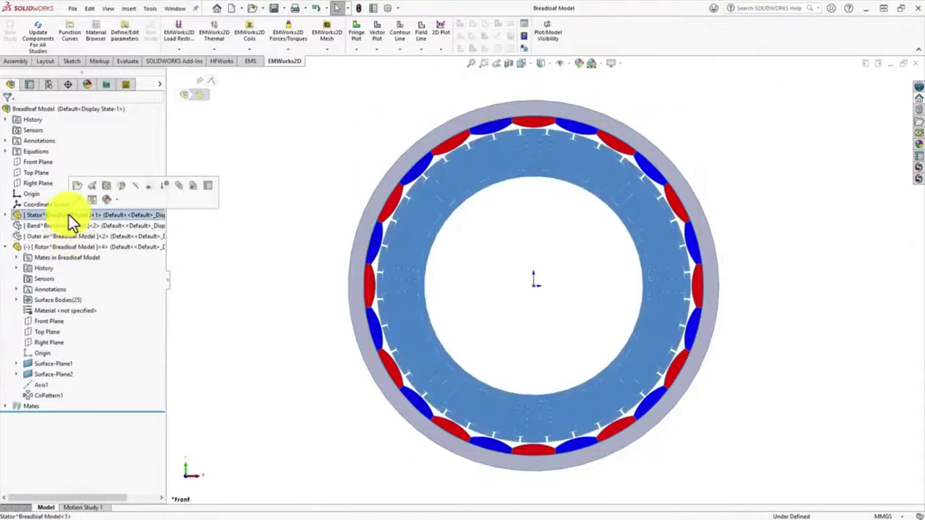
pyautogui.click(65, 248)
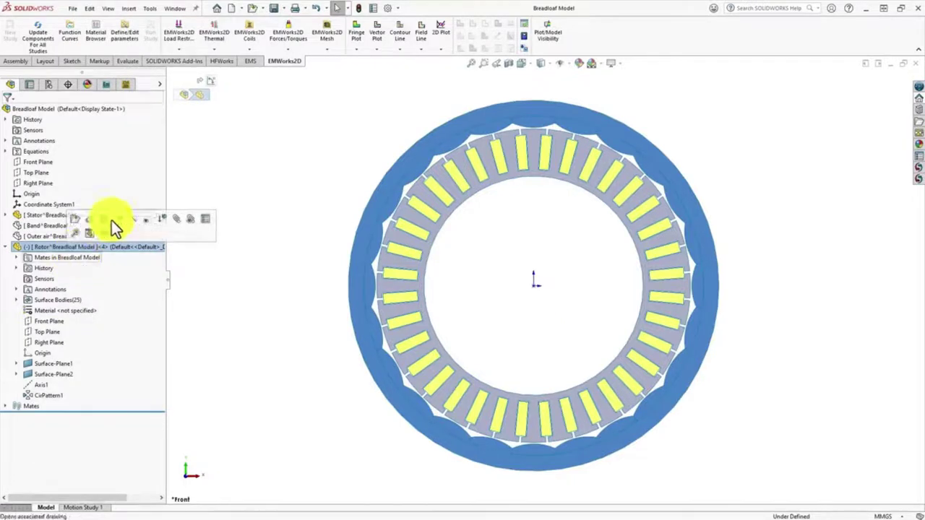
pyautogui.click(126, 88)
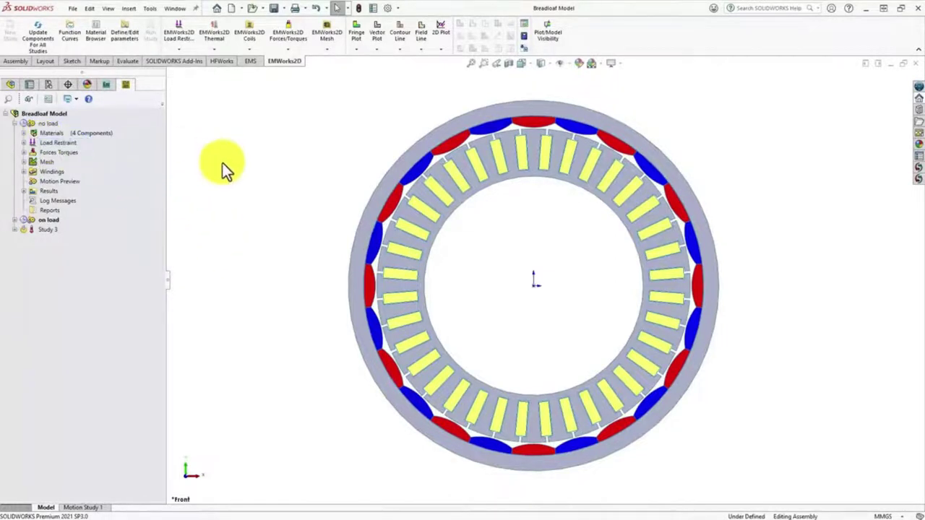
pyautogui.click(25, 133)
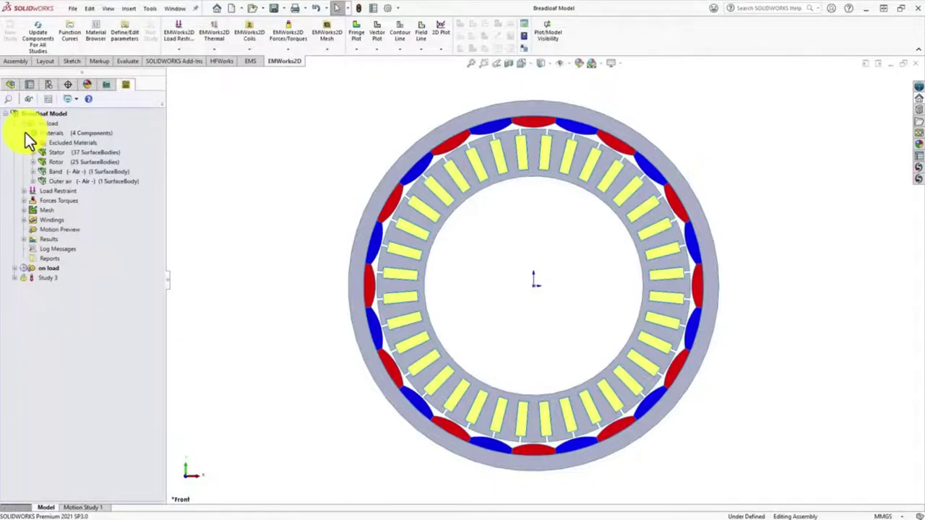
pyautogui.click(56, 152)
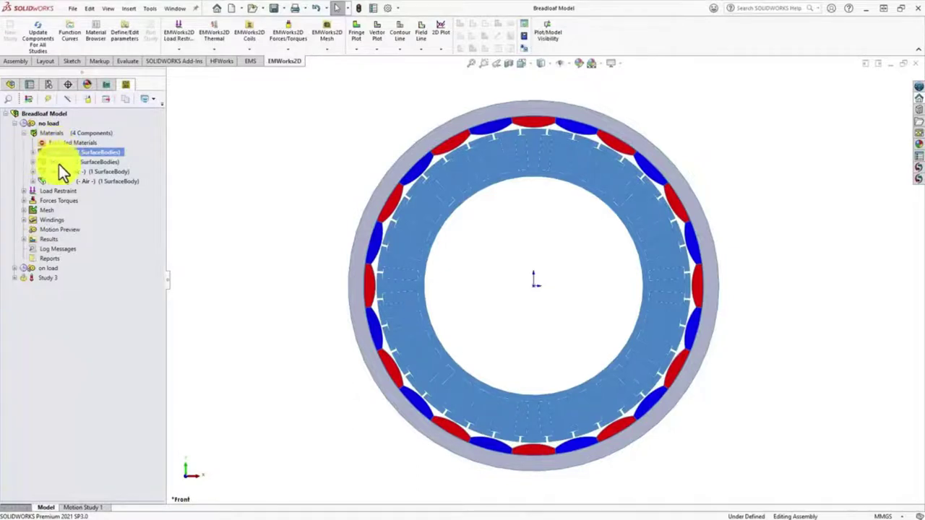
pyautogui.click(35, 153)
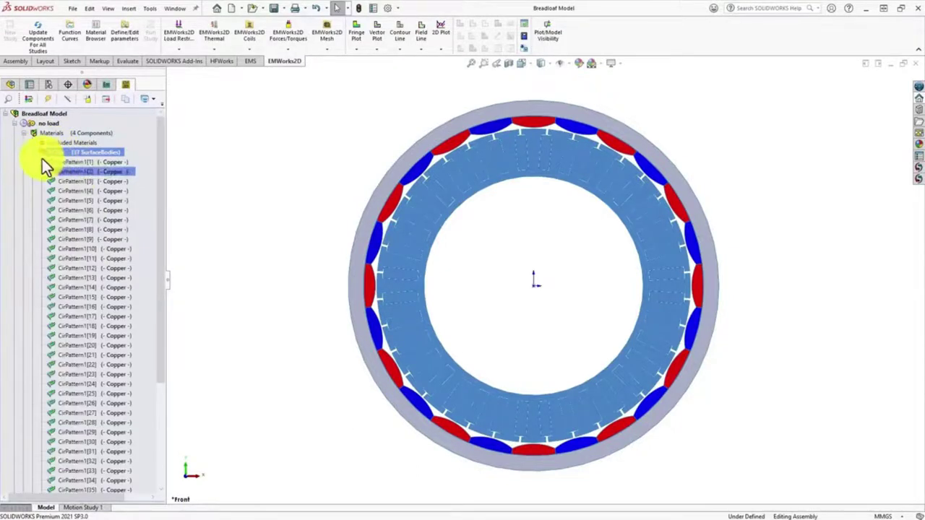
pyautogui.click(101, 172)
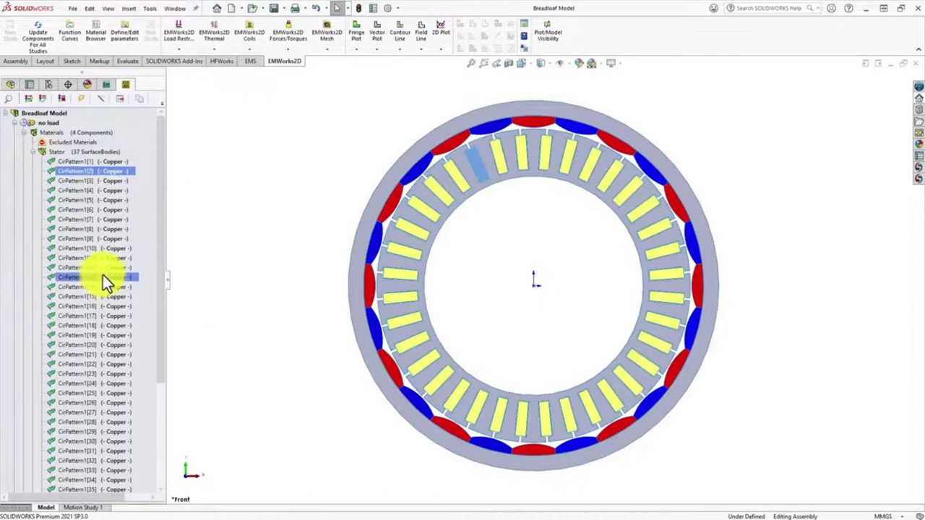
pyautogui.scroll(-5, 103, 276)
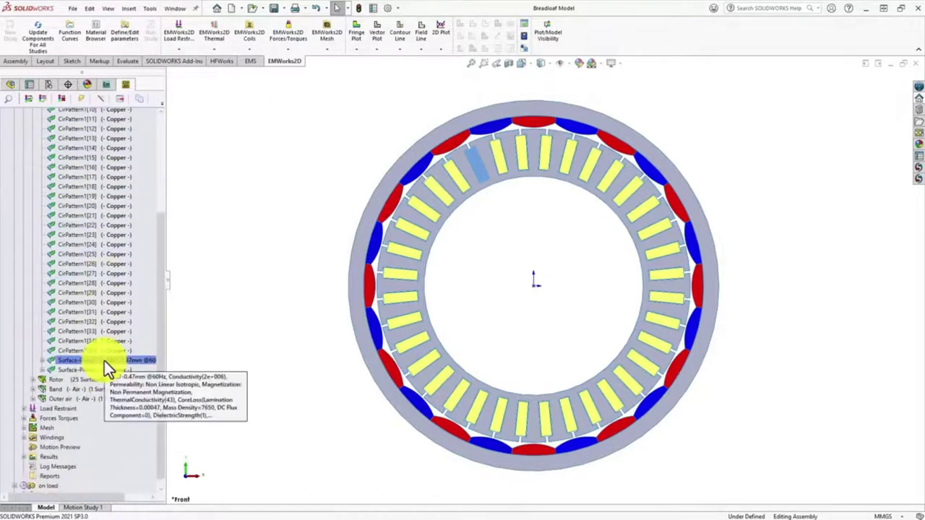
pyautogui.click(104, 361)
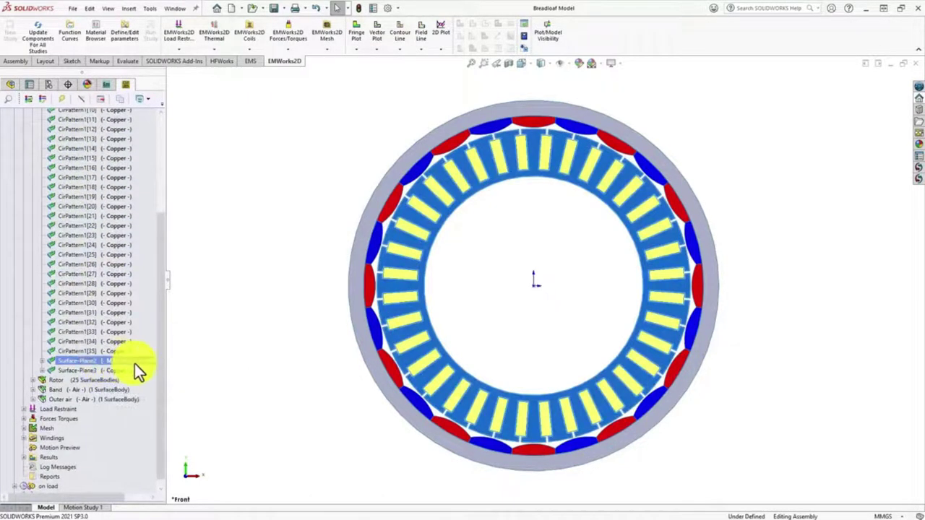
pyautogui.scroll(5, 135, 360)
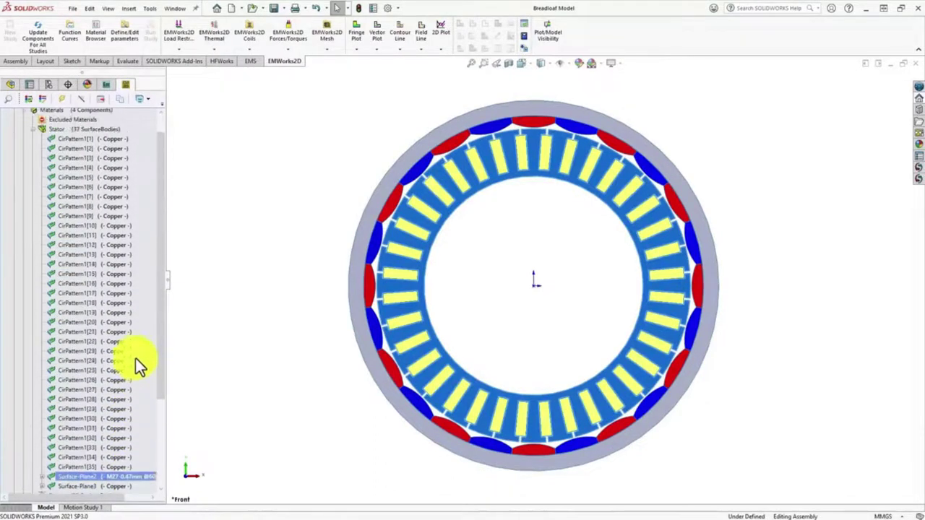
pyautogui.click(32, 153)
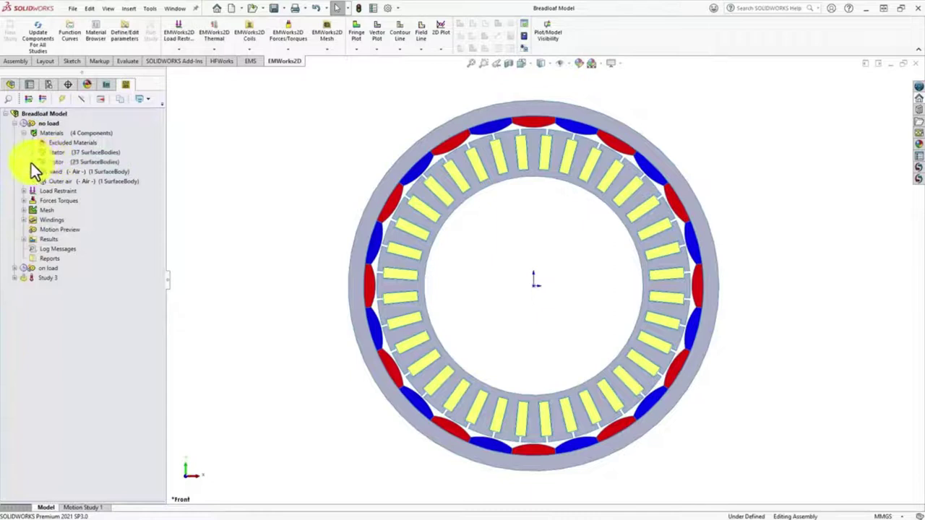
pyautogui.click(31, 163)
pyautogui.moveTo(94, 178)
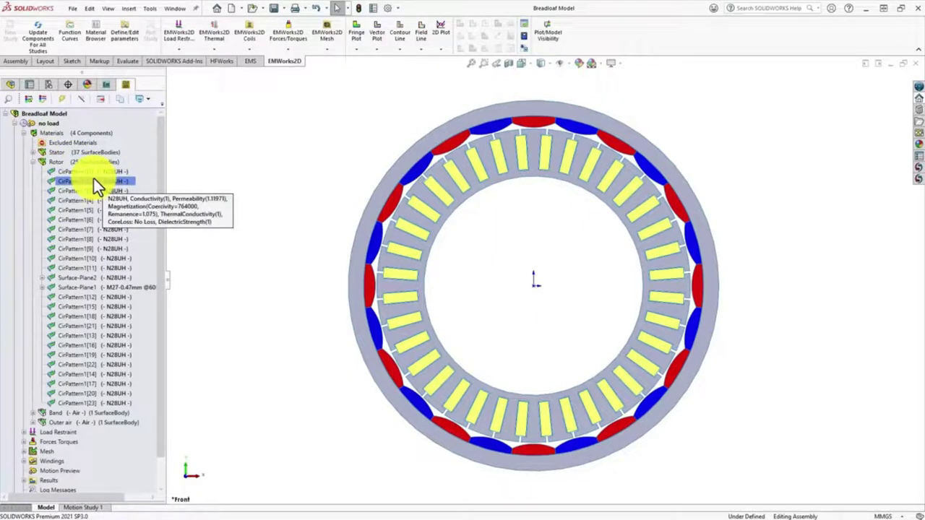
pyautogui.click(84, 231)
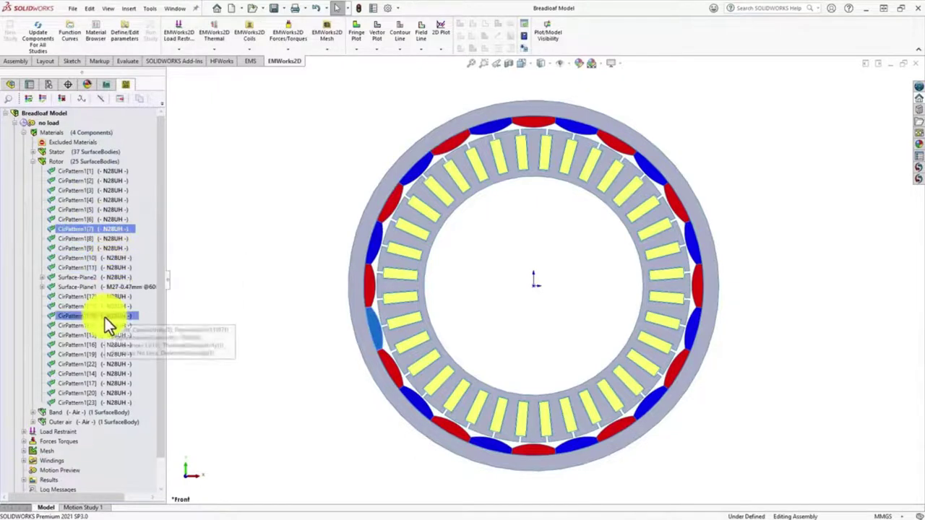
pyautogui.click(99, 286)
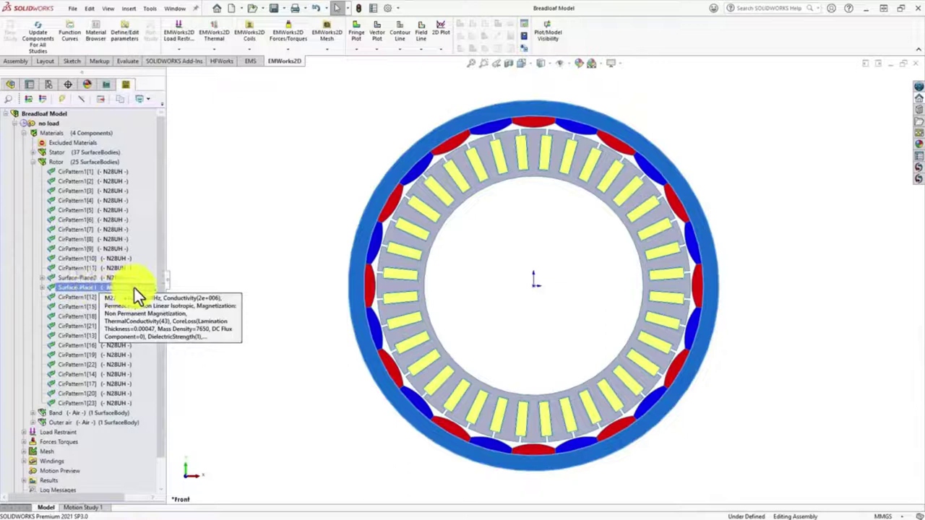
pyautogui.click(32, 161)
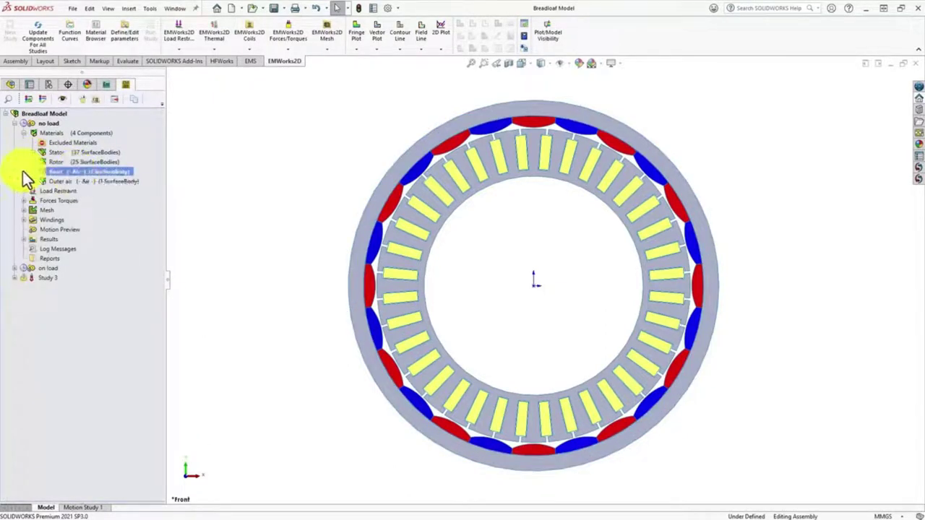
pyautogui.click(61, 180)
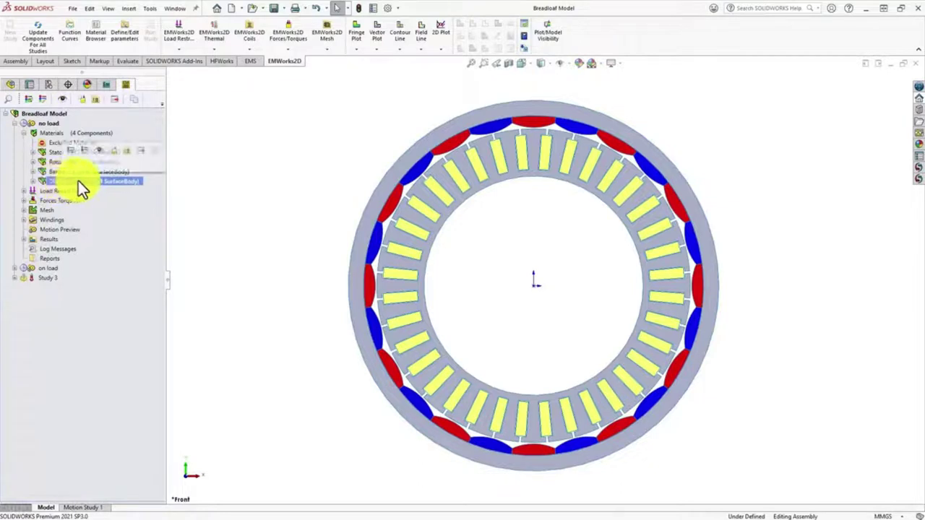
pyautogui.click(25, 133)
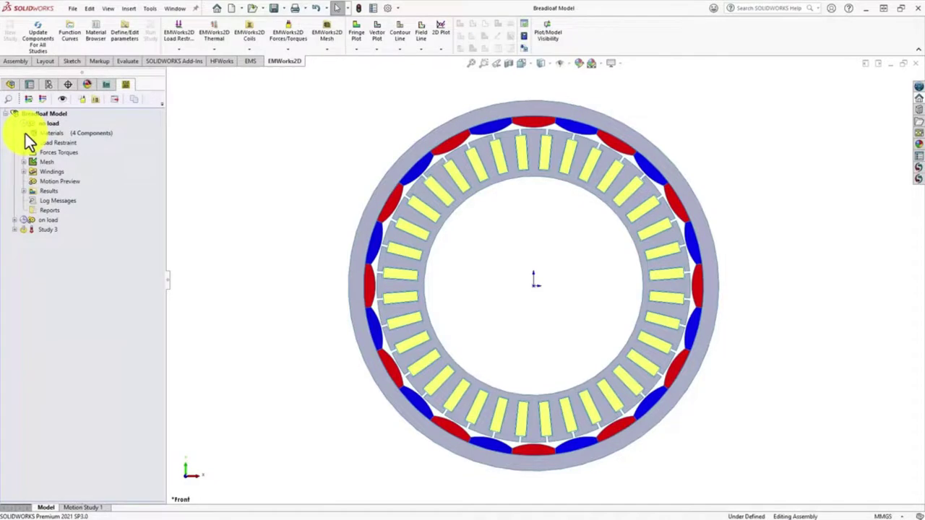
# Inspect the Magnetic Vector Potential boundary condition, then collapse the load restraint list
pyautogui.click(24, 143)
pyautogui.click(81, 152)
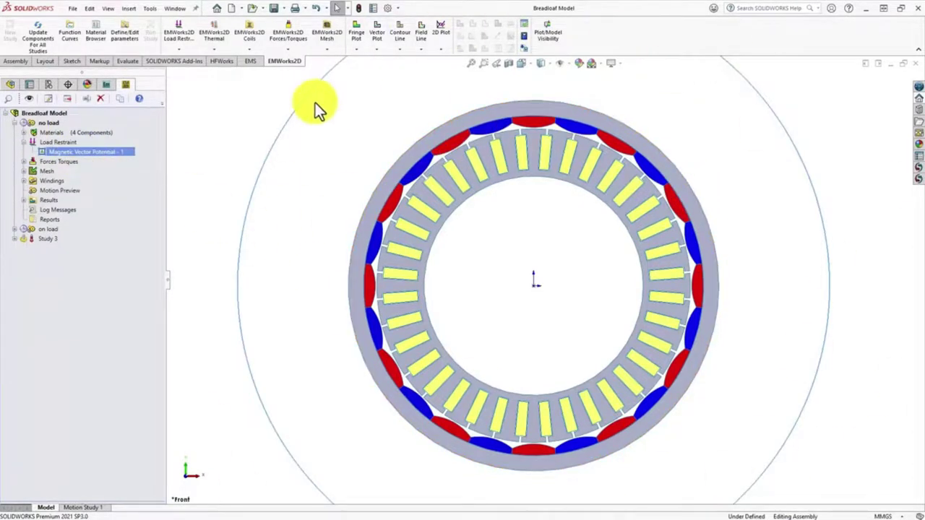
pyautogui.click(24, 142)
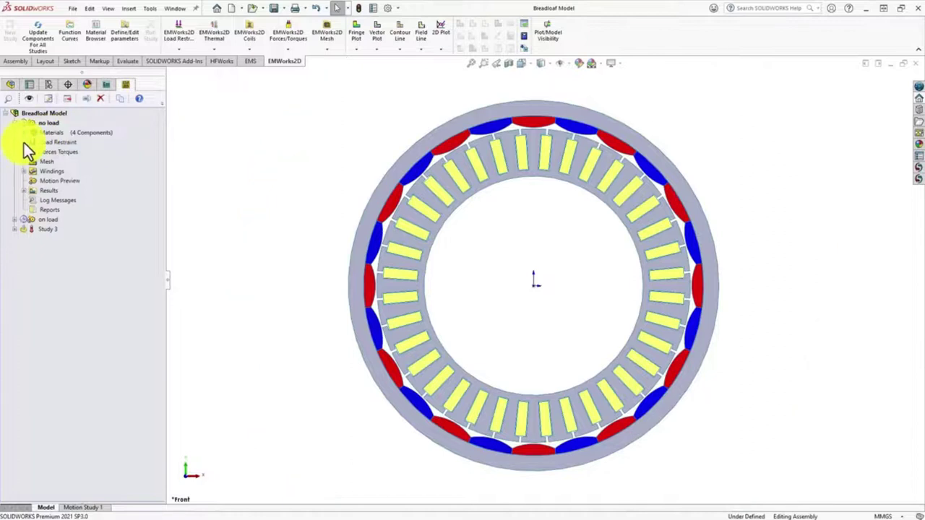
# Edit Virtual Work - 1 to compute torque instead of force, then expand Mesh
pyautogui.click(24, 152)
pyautogui.click(67, 161)
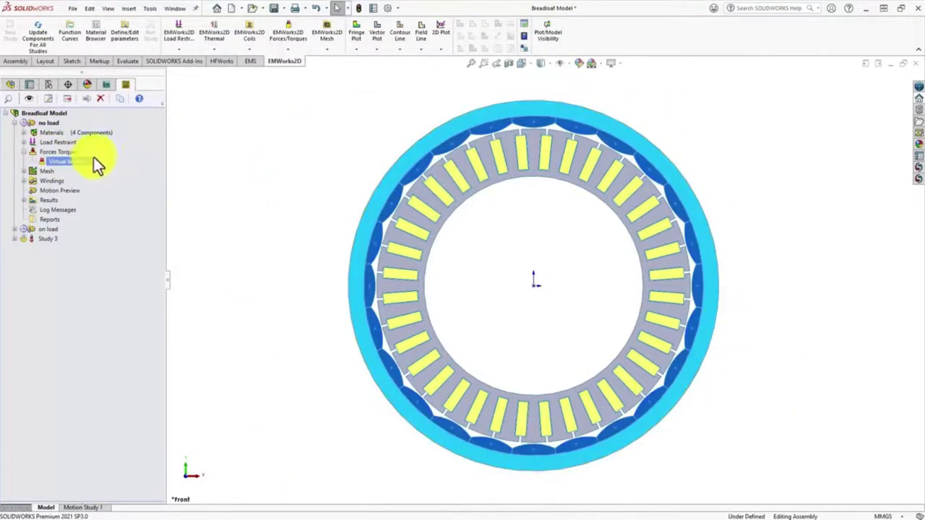
pyautogui.rightClick(71, 162)
pyautogui.click(89, 190)
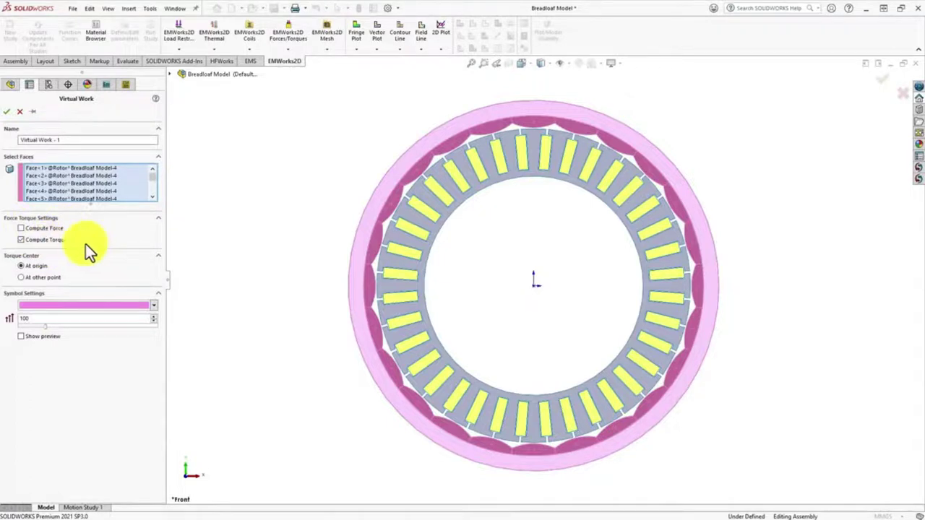
pyautogui.click(31, 242)
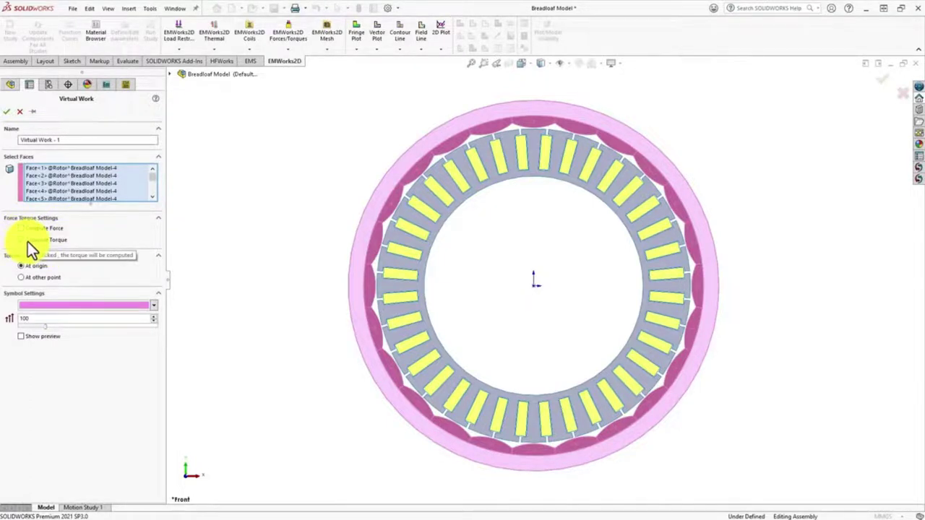
pyautogui.click(21, 112)
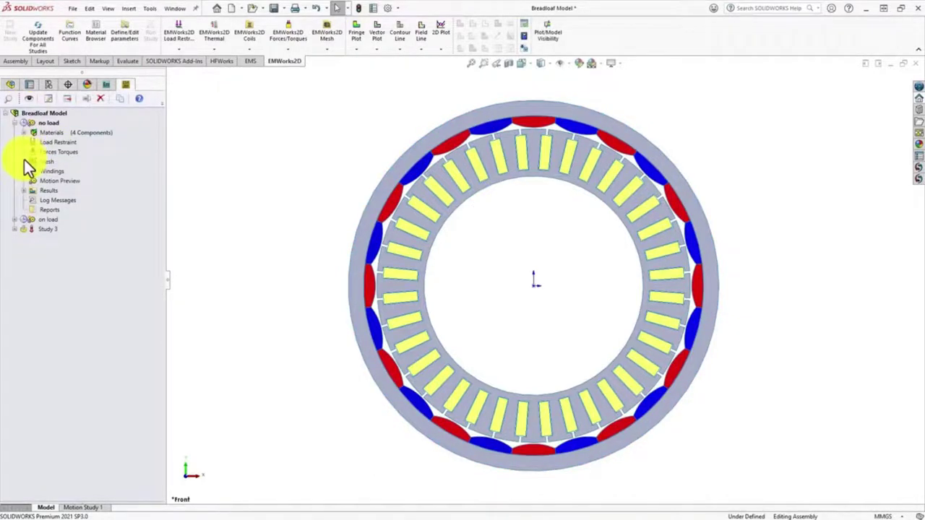
pyautogui.click(24, 161)
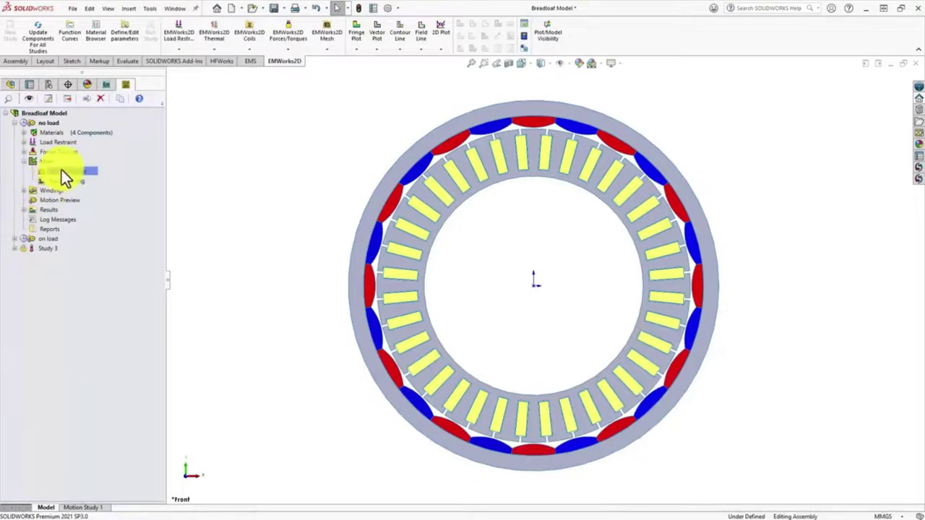
# Show the no load mesh on the motor model, then hide it again
pyautogui.rightClick(50, 163)
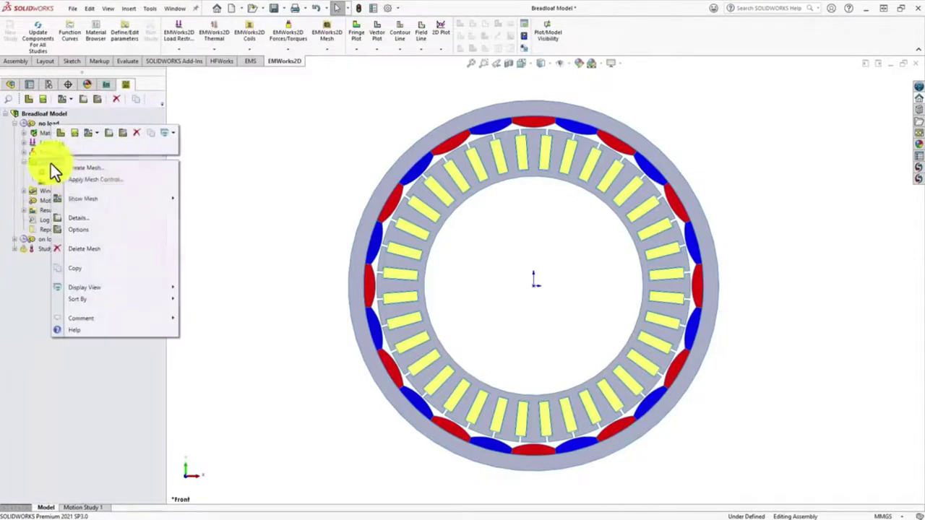
pyautogui.moveTo(80, 198)
pyautogui.click(206, 198)
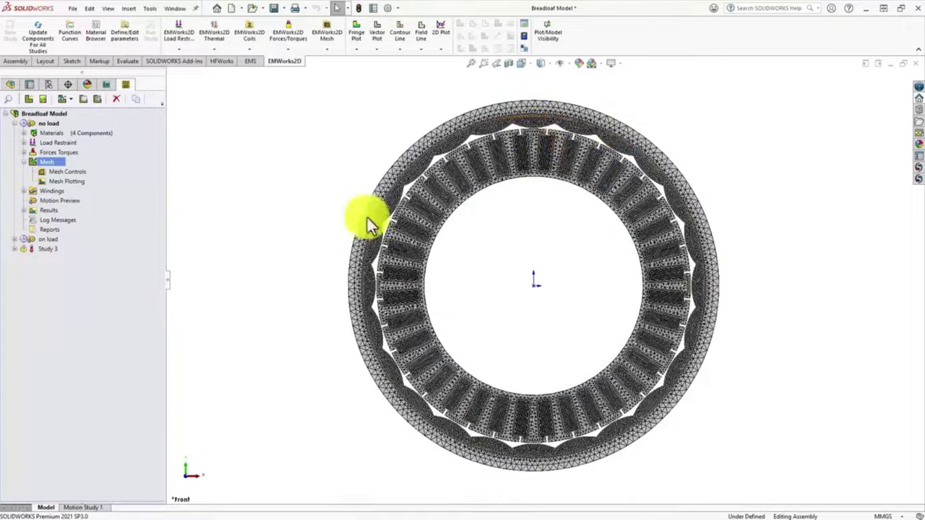
pyautogui.rightClick(46, 161)
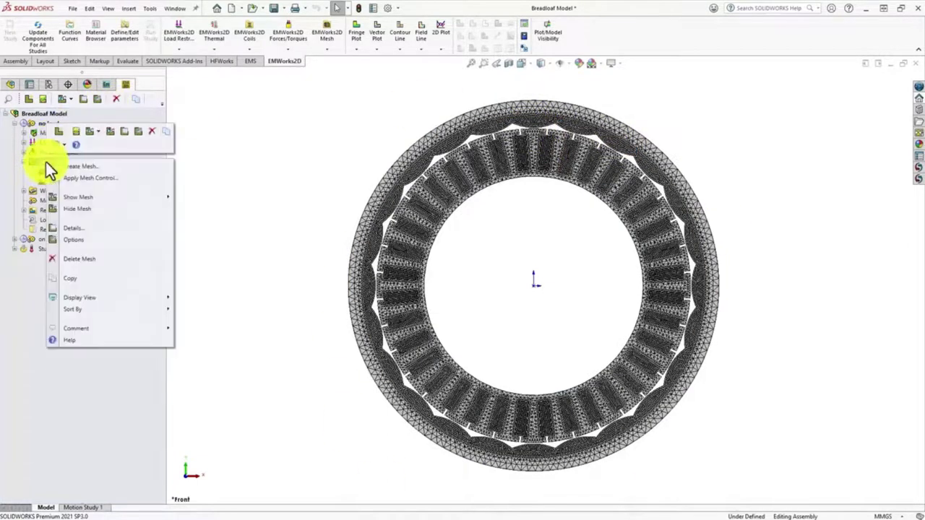
pyautogui.click(76, 207)
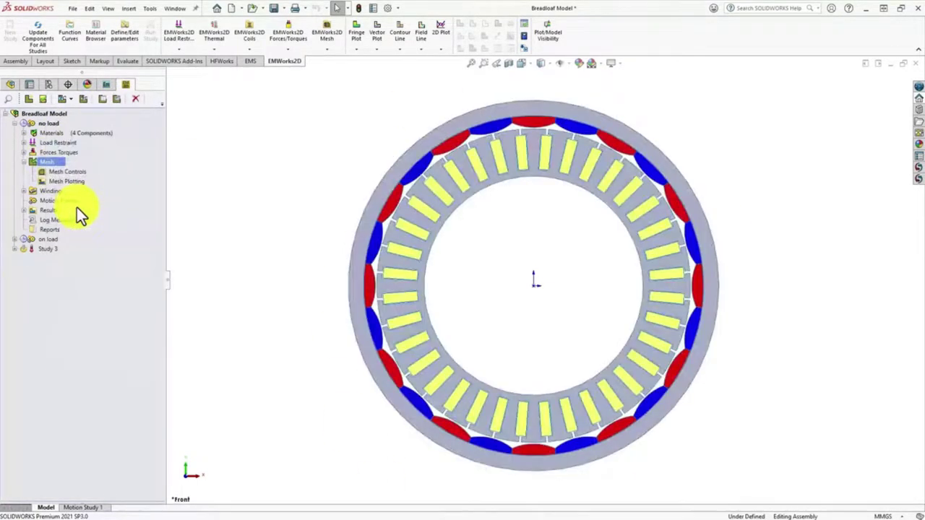
# Collapse Mesh, expand Windings and highlight the phase a coil groups on the stator
pyautogui.click(23, 161)
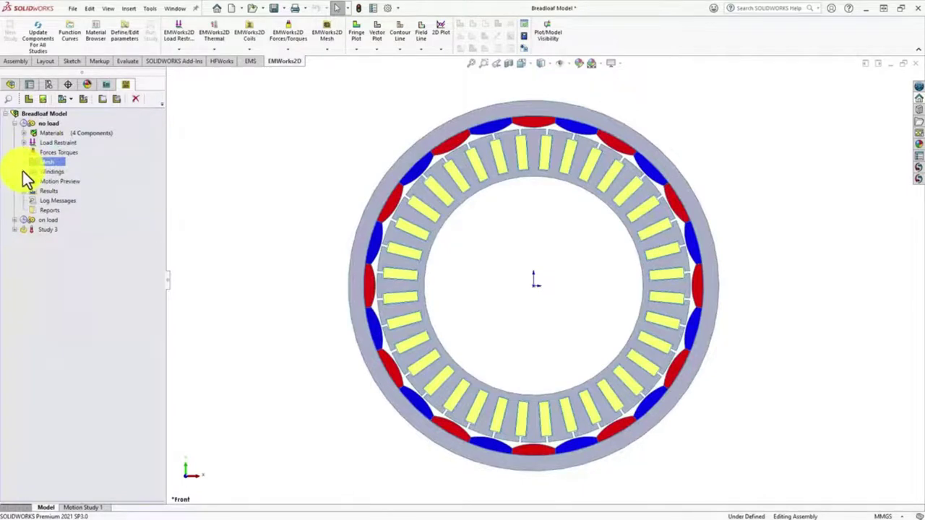
pyautogui.click(22, 171)
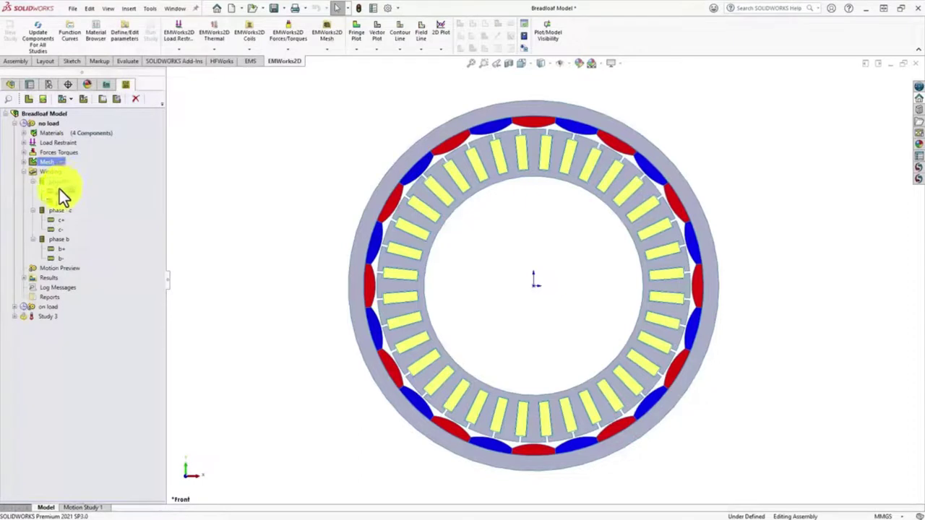
pyautogui.click(56, 185)
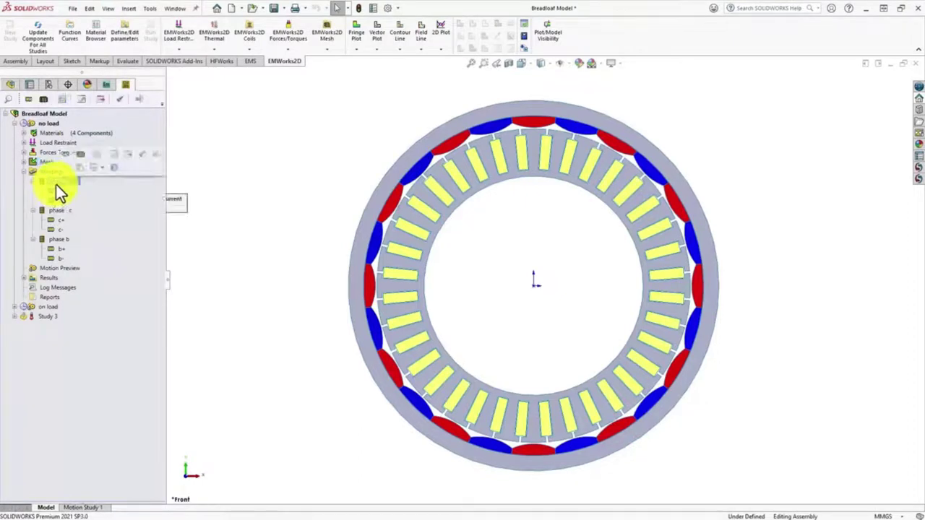
pyautogui.click(55, 192)
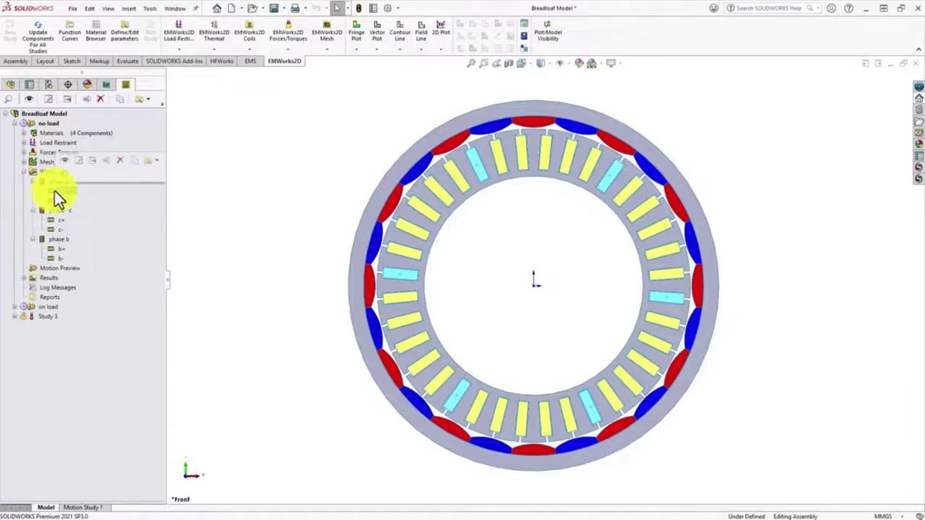
pyautogui.keyDown('ctrl'); pyautogui.click(54, 201); pyautogui.keyUp('ctrl')
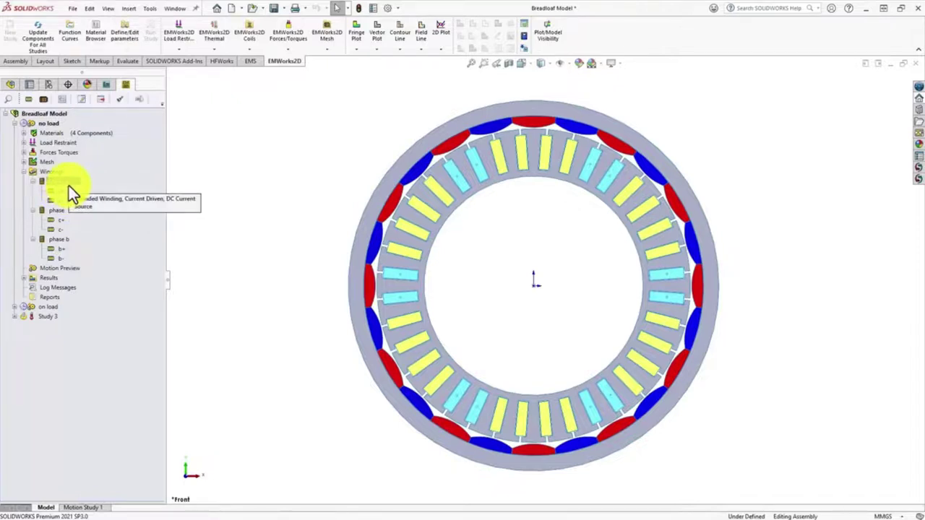
pyautogui.click(69, 186)
pyautogui.doubleClick(69, 186)
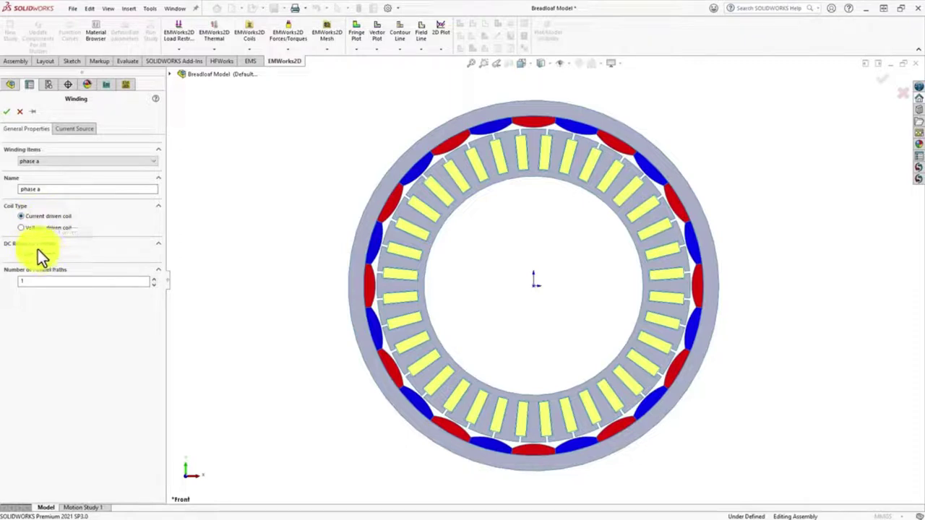
pyautogui.click(65, 131)
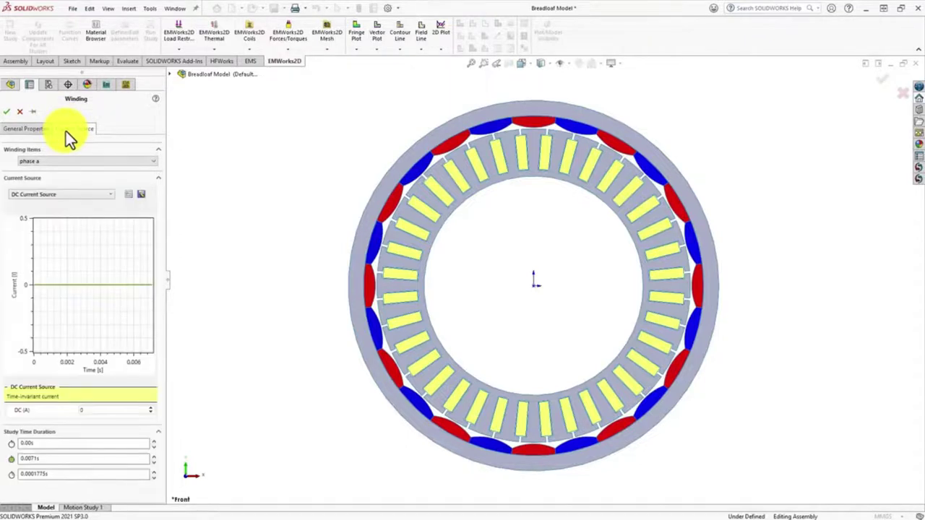
pyautogui.click(54, 194)
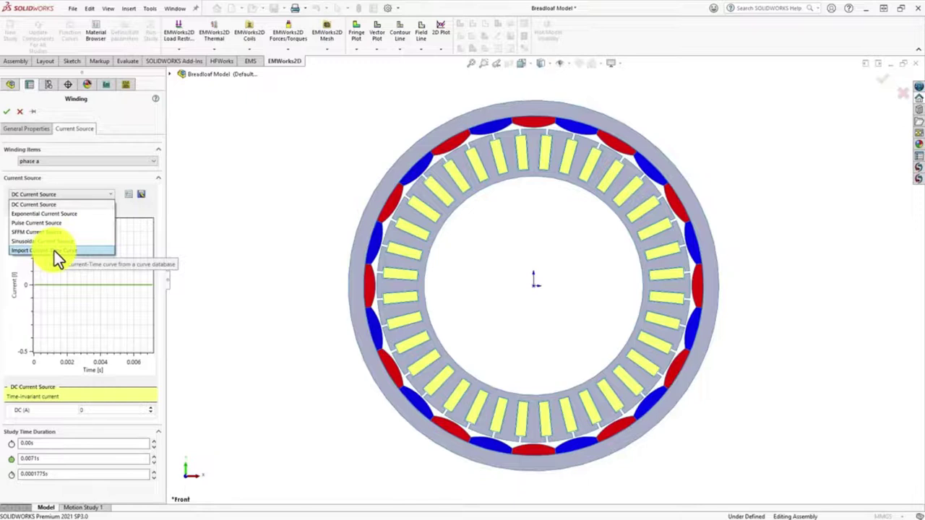
pyautogui.click(48, 174)
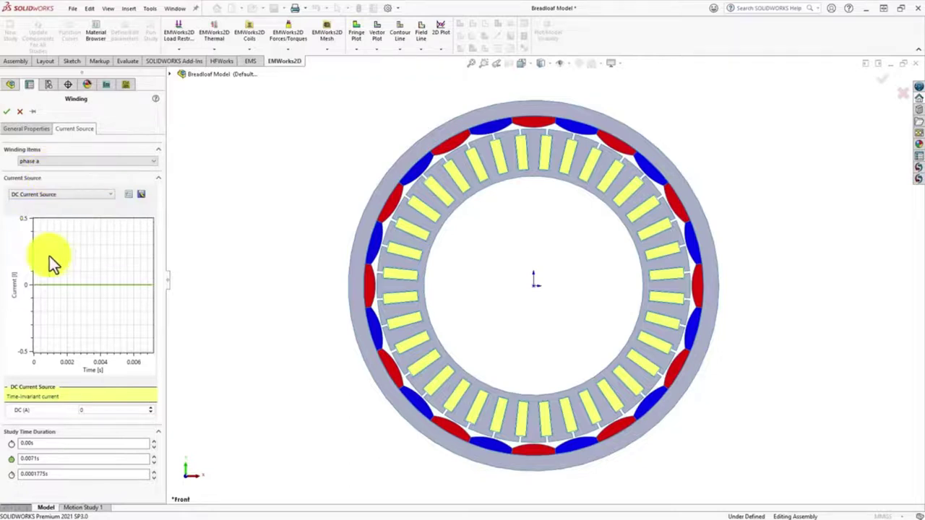
pyautogui.click(26, 129)
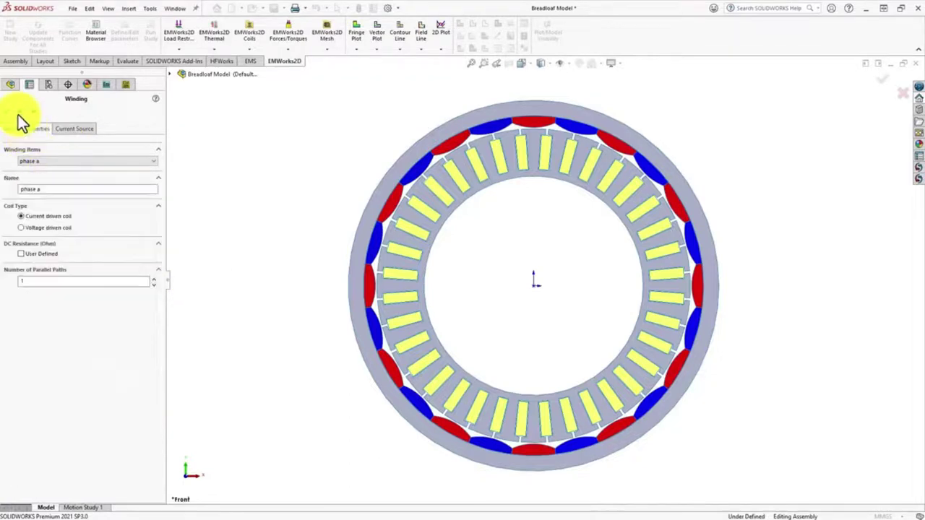
pyautogui.click(7, 112)
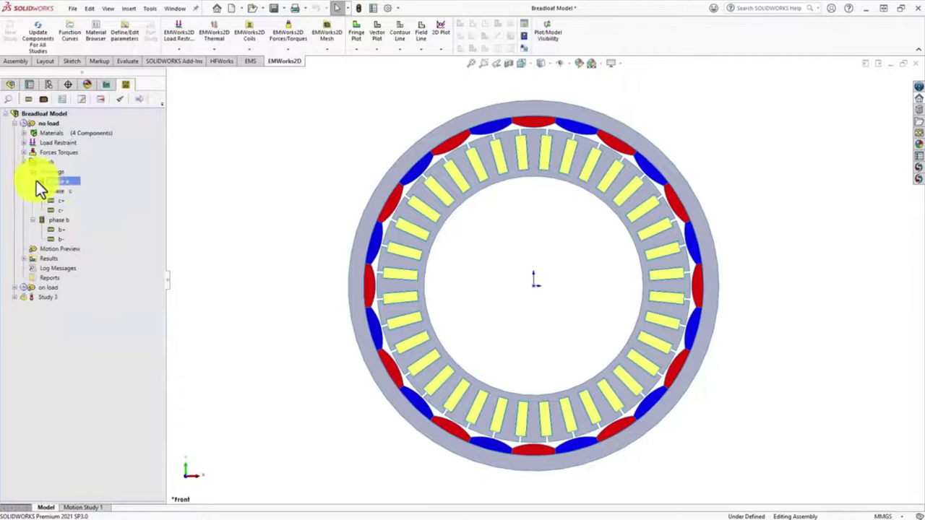
pyautogui.click(38, 183)
pyautogui.doubleClick(61, 191)
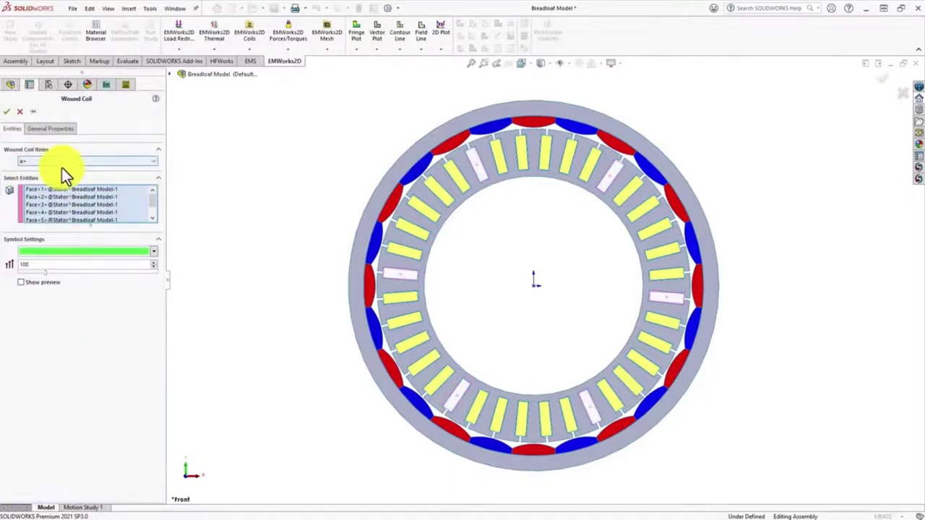
pyautogui.click(52, 129)
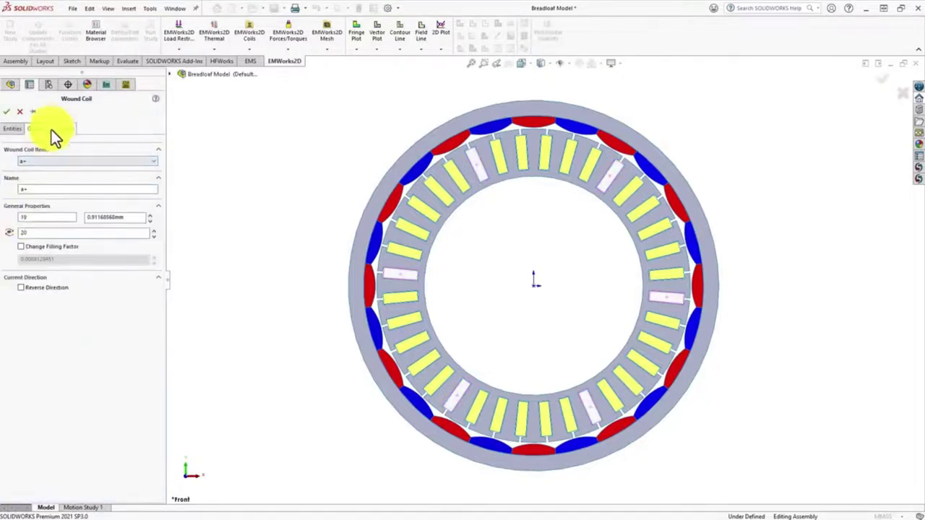
pyautogui.click(35, 218)
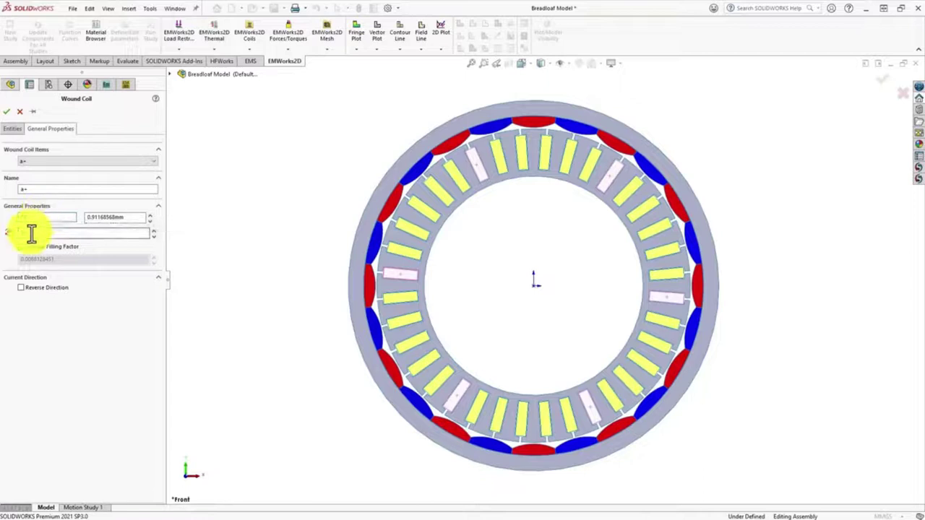
pyautogui.click(14, 114)
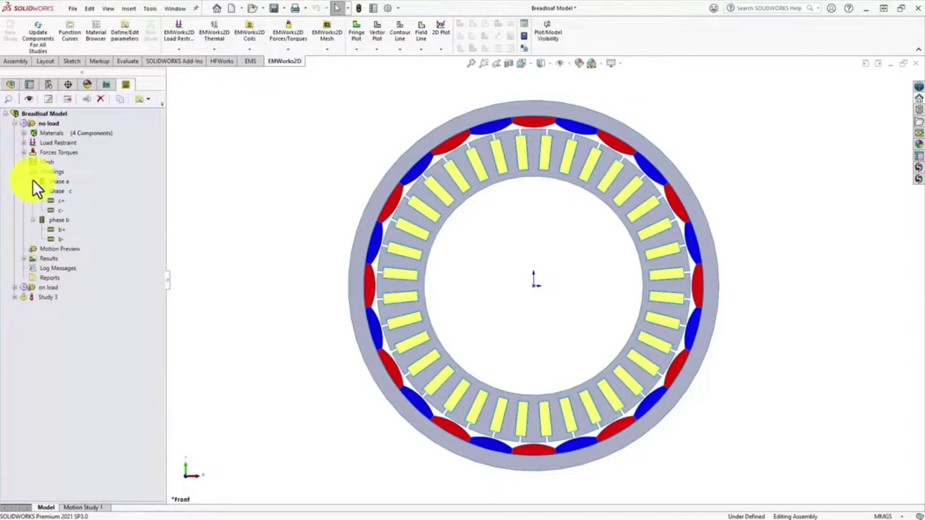
# Collapse phase folders and open no load study Properties: 0.0071 s duration, 0.0001775 s step
pyautogui.click(34, 191)
pyautogui.click(31, 200)
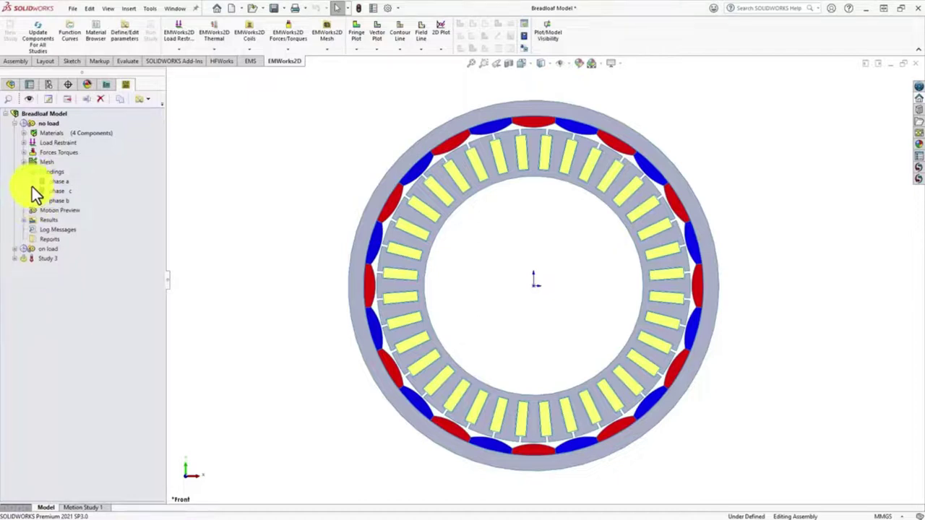
pyautogui.rightClick(42, 115)
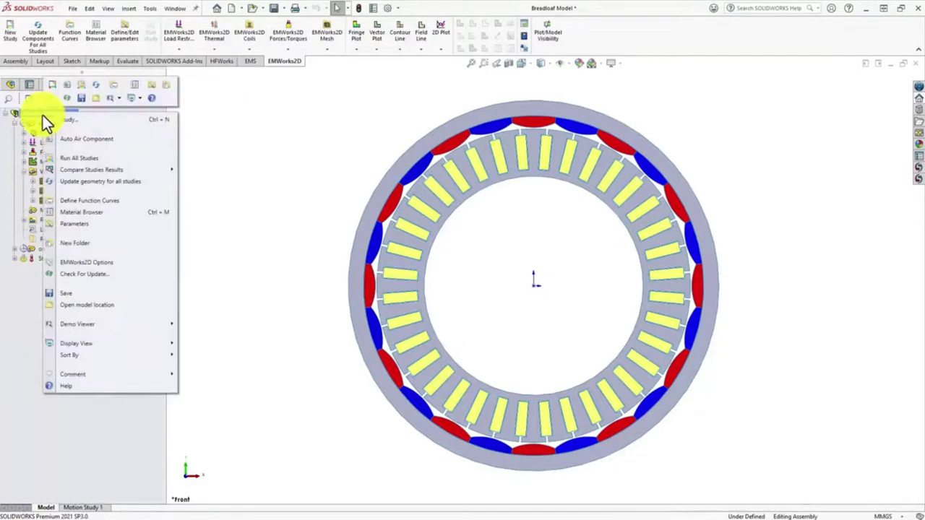
pyautogui.rightClick(40, 126)
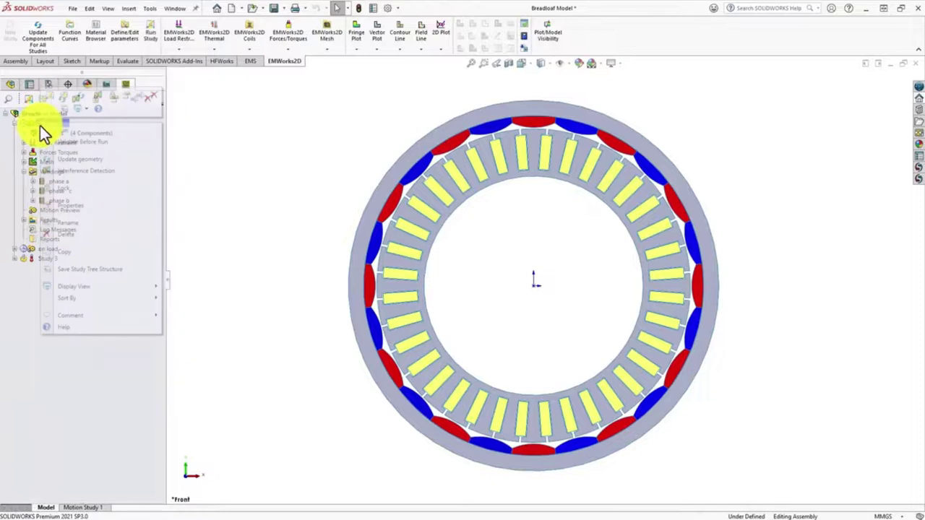
pyautogui.click(81, 207)
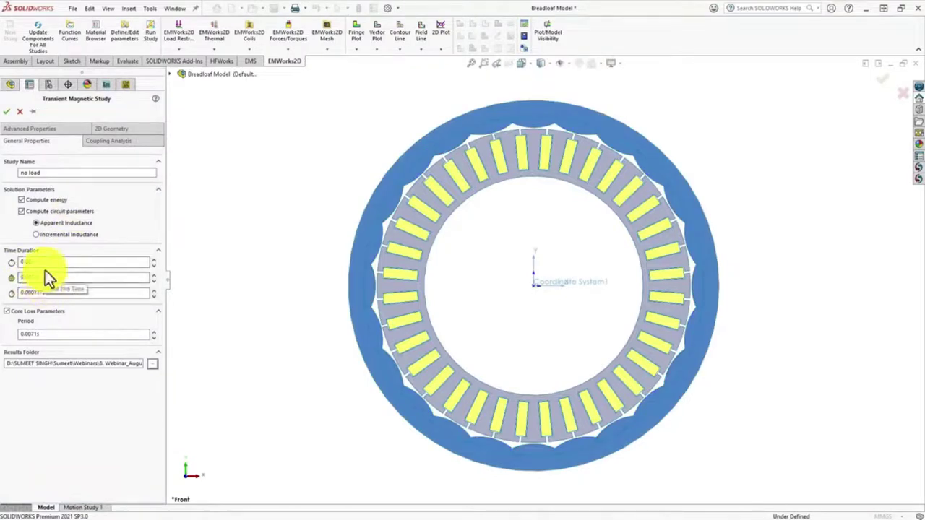
# Review the Advanced Properties rotor motion at constant 8400 deg/sec and close the properties
pyautogui.click(103, 135)
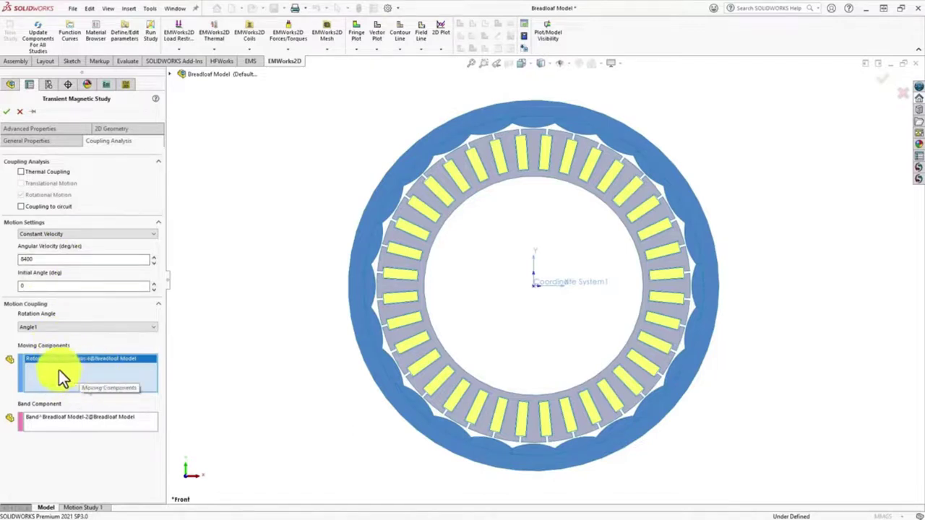
pyautogui.click(19, 113)
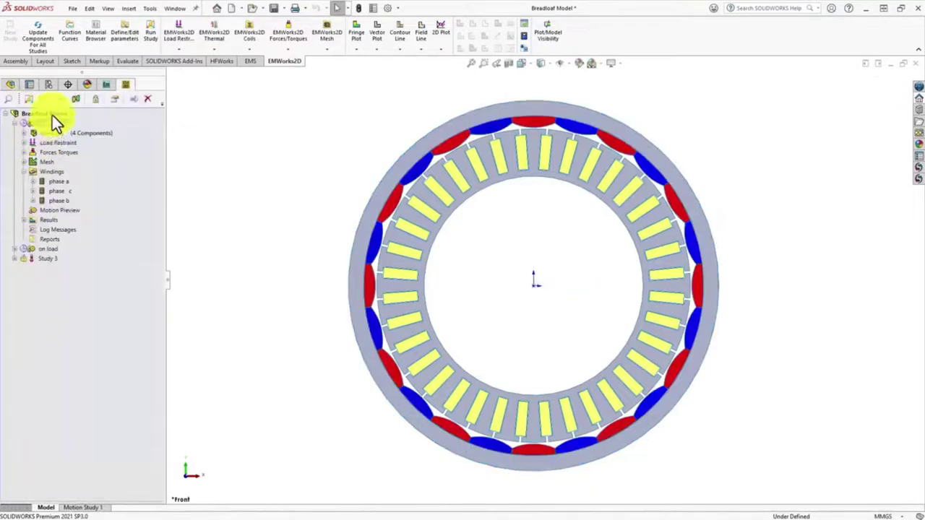
# Expand the no load Results folder and bring up the Results Table options
pyautogui.rightClick(52, 123)
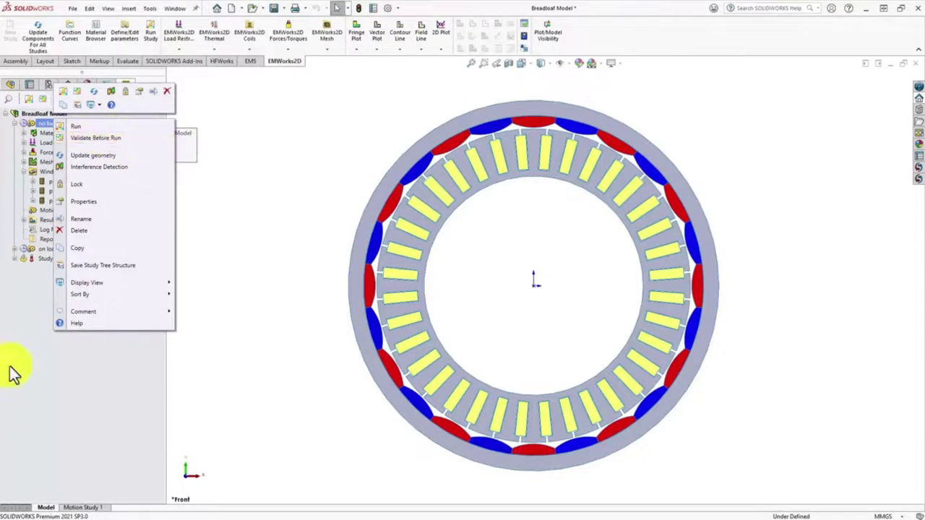
pyautogui.click(73, 388)
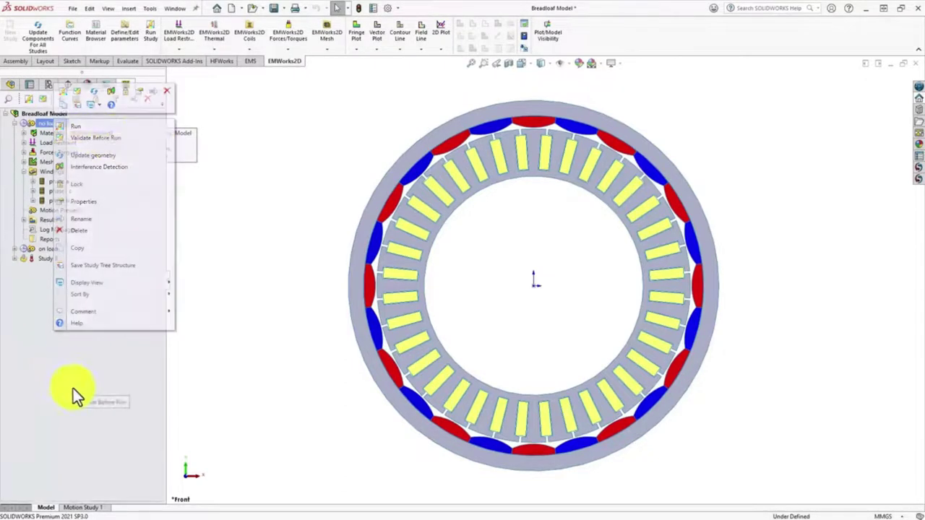
pyautogui.click(24, 219)
pyautogui.rightClick(57, 229)
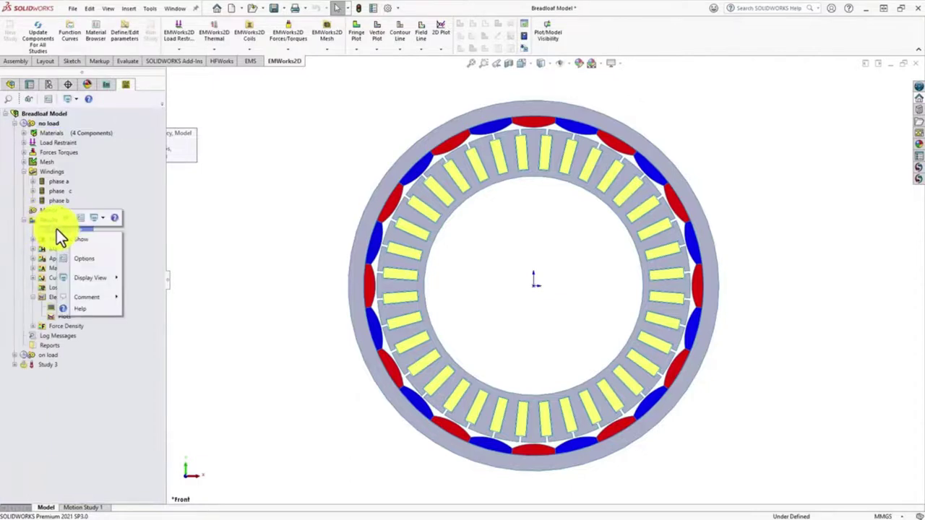
# Open the no load Results Table, center its window and go to the Flux Linkage (Wb) results
pyautogui.click(80, 240)
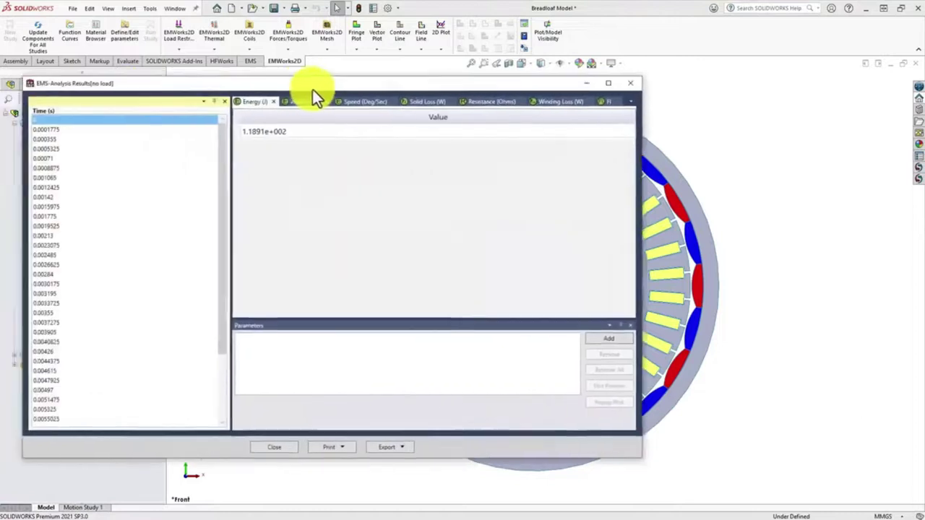
pyautogui.moveTo(312, 90); pyautogui.dragTo(476, 94)
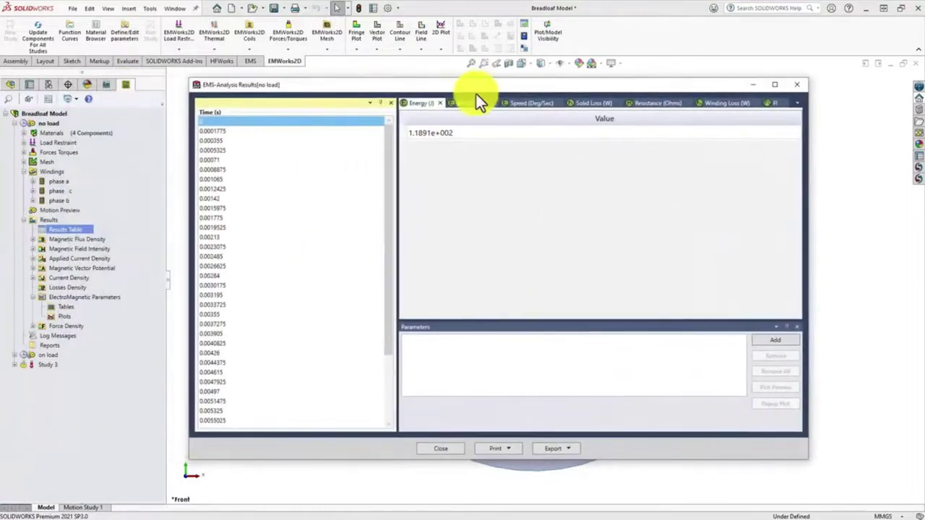
pyautogui.click(772, 104)
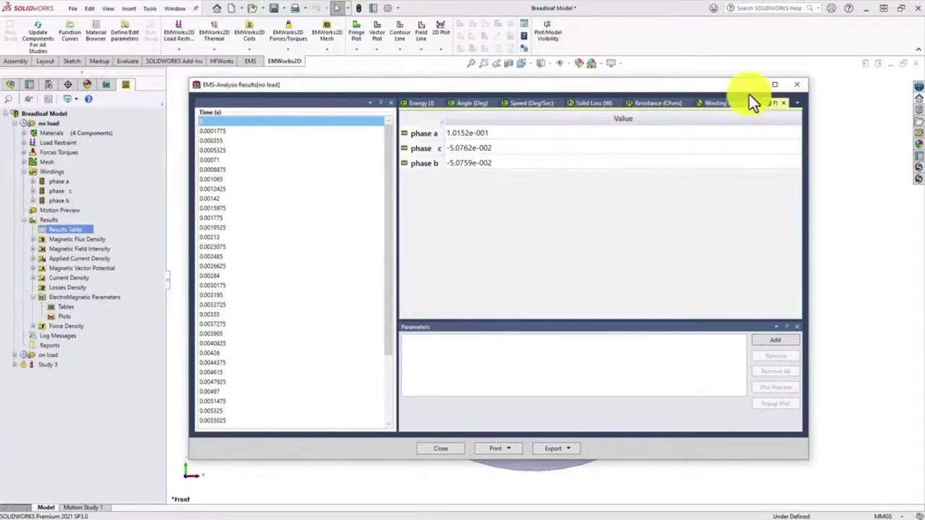
pyautogui.click(797, 103)
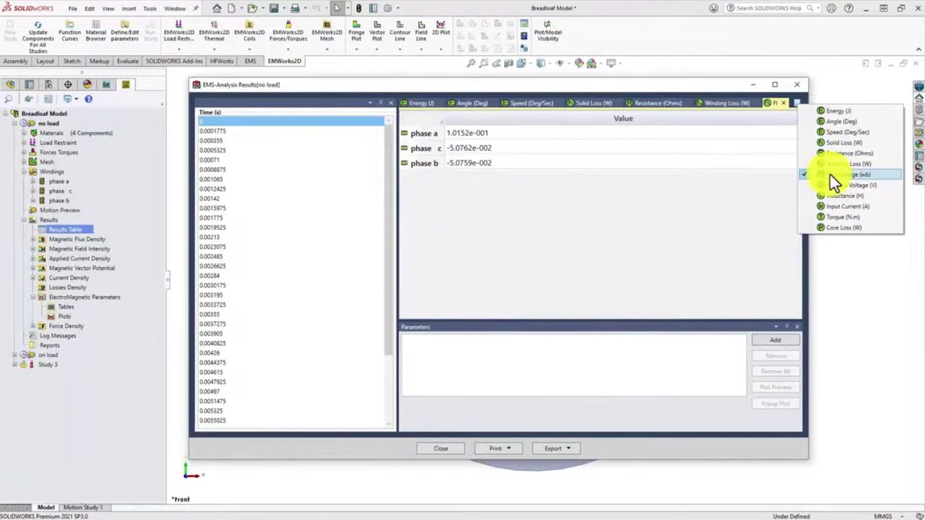
# Plot flux linkage of phases a, c and b against time
pyautogui.click(509, 130)
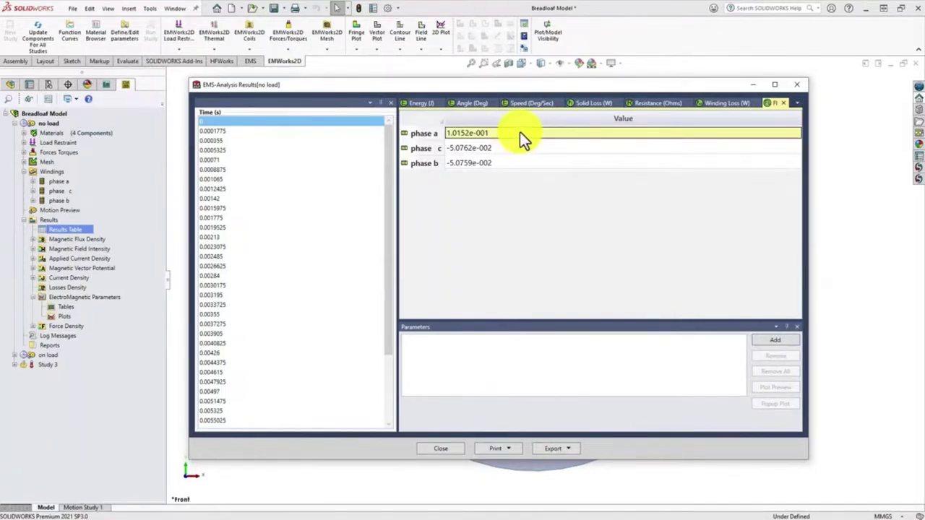
pyautogui.keyDown('ctrl'); pyautogui.click(512, 147); pyautogui.keyUp('ctrl')
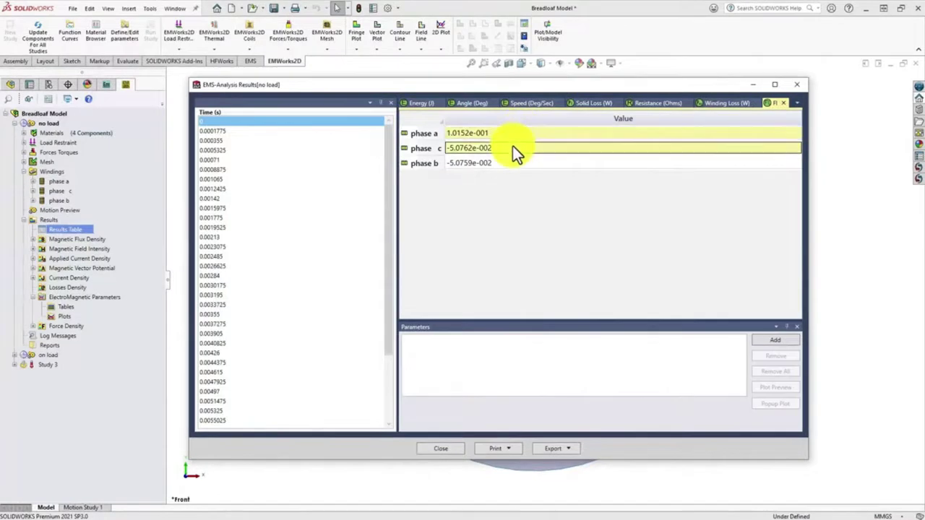
pyautogui.keyDown('ctrl'); pyautogui.click(515, 163); pyautogui.keyUp('ctrl')
pyautogui.click(768, 338)
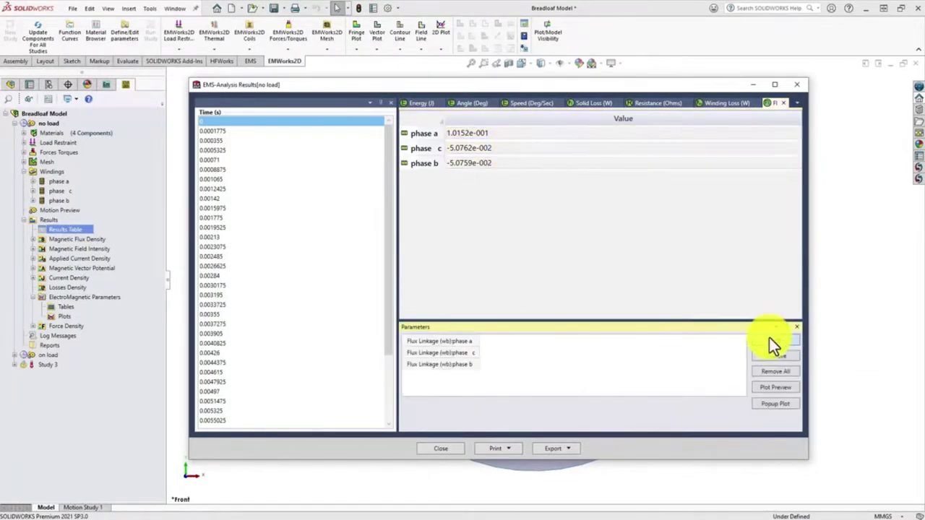
pyautogui.click(772, 388)
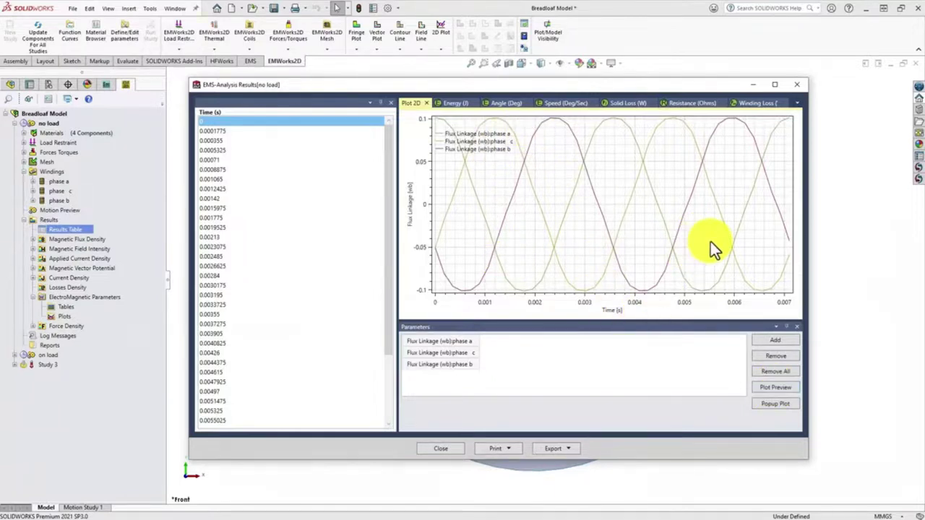
pyautogui.click(796, 103)
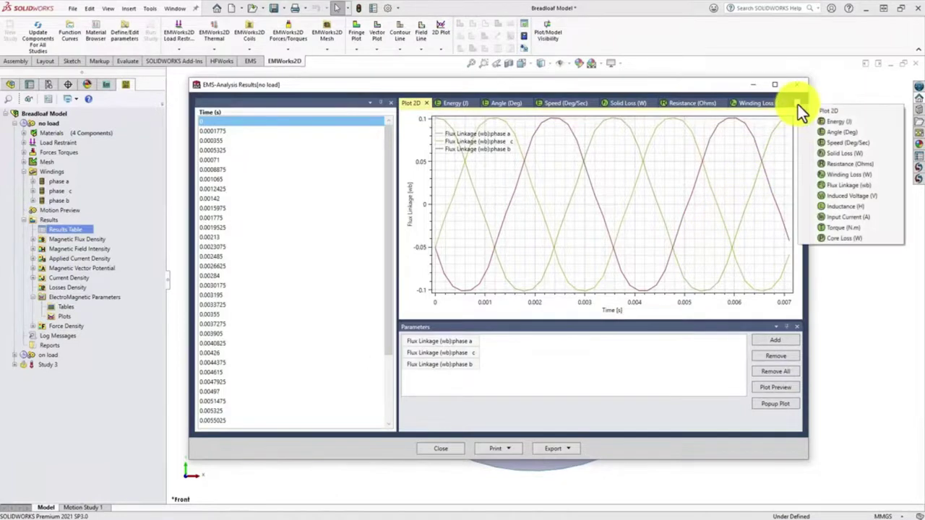
# Plot Virtual Work - 1 torque (N.m) against time and pop it out into a separate chart
pyautogui.click(840, 228)
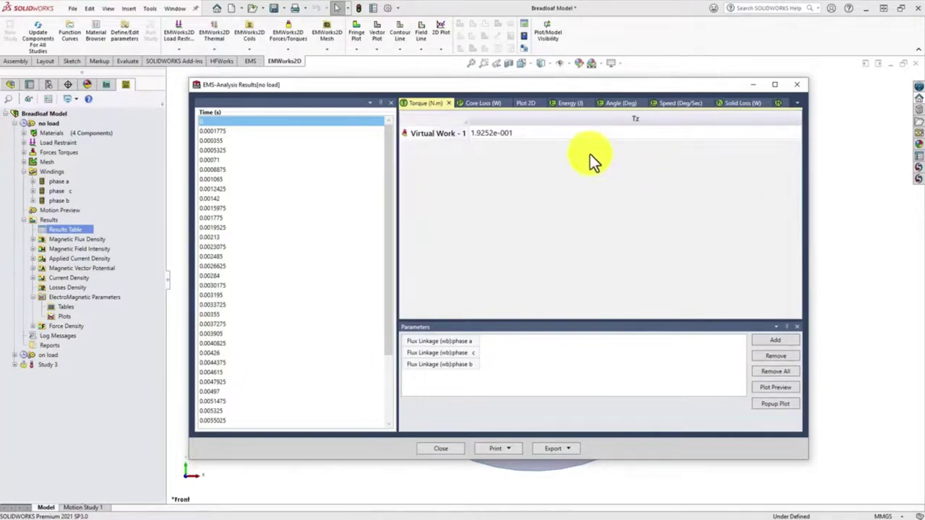
pyautogui.click(548, 136)
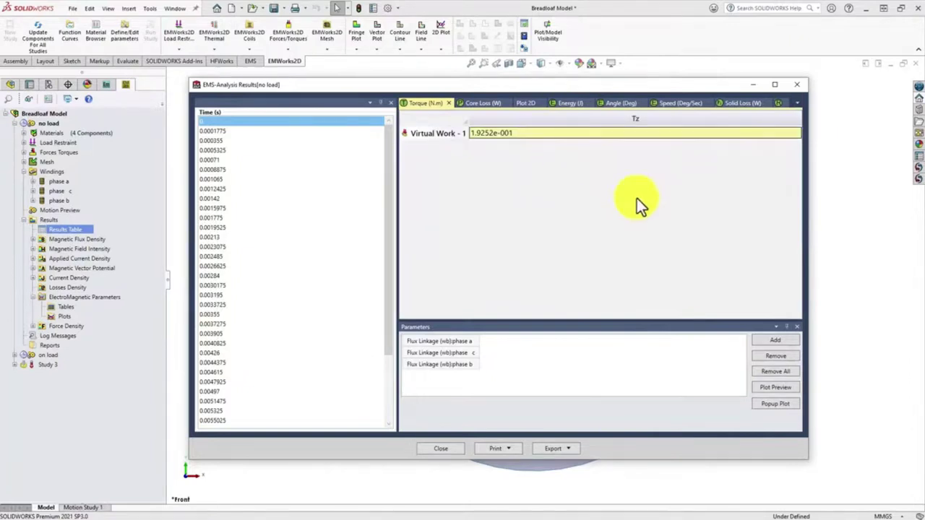
pyautogui.click(774, 341)
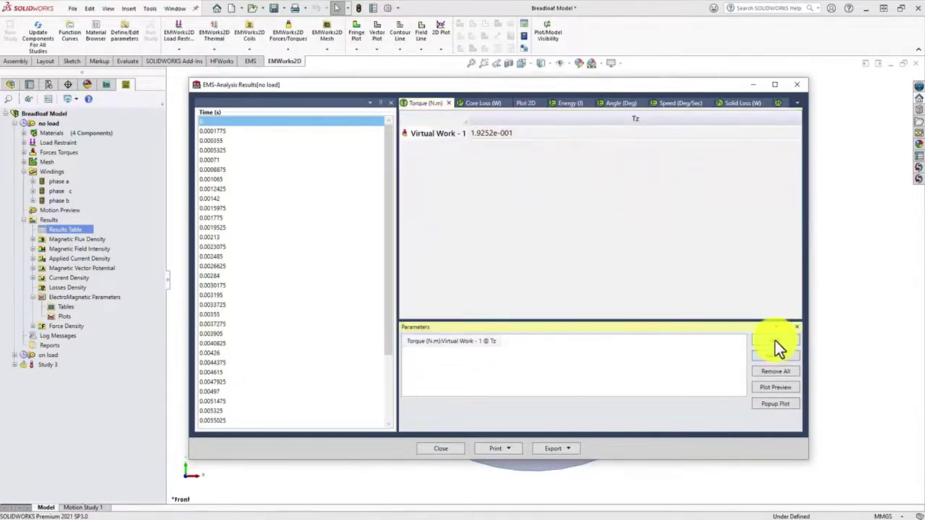
pyautogui.click(766, 386)
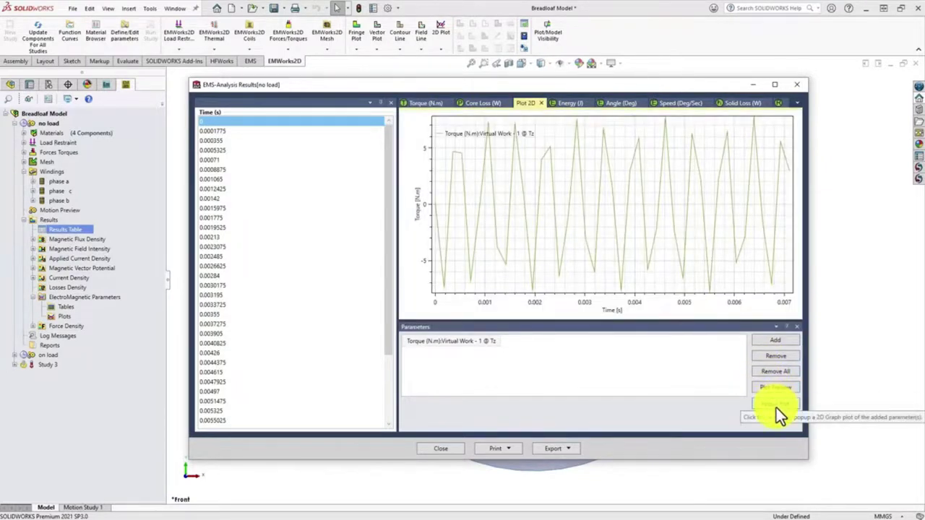
pyautogui.click(776, 405)
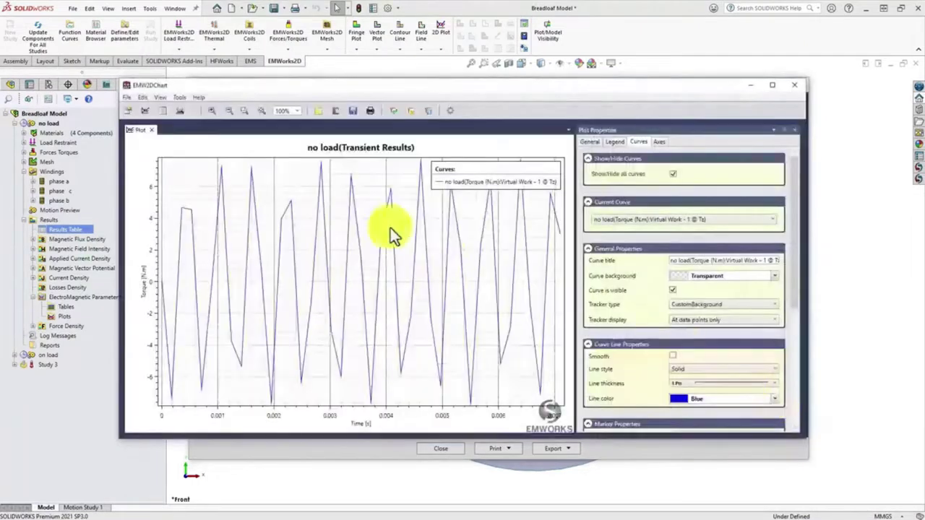
# Review the torque curve's data listing and general, legend, curve and axis settings, then close EMW2DChart
pyautogui.click(164, 113)
pyautogui.moveTo(794, 230)
pyautogui.mouseDown()
pyautogui.moveTo(787, 378)
pyautogui.moveTo(802, 227)
pyautogui.moveTo(789, 219)
pyautogui.mouseUp()
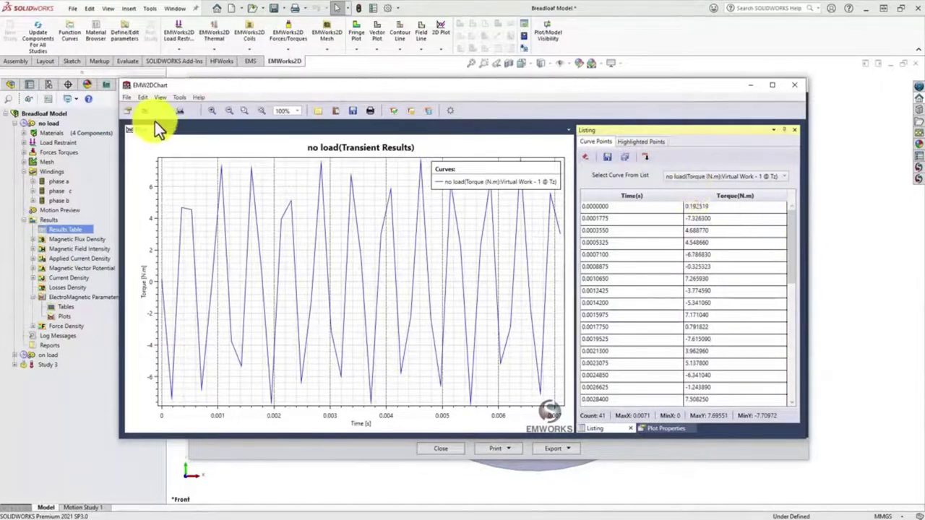
pyautogui.click(794, 130)
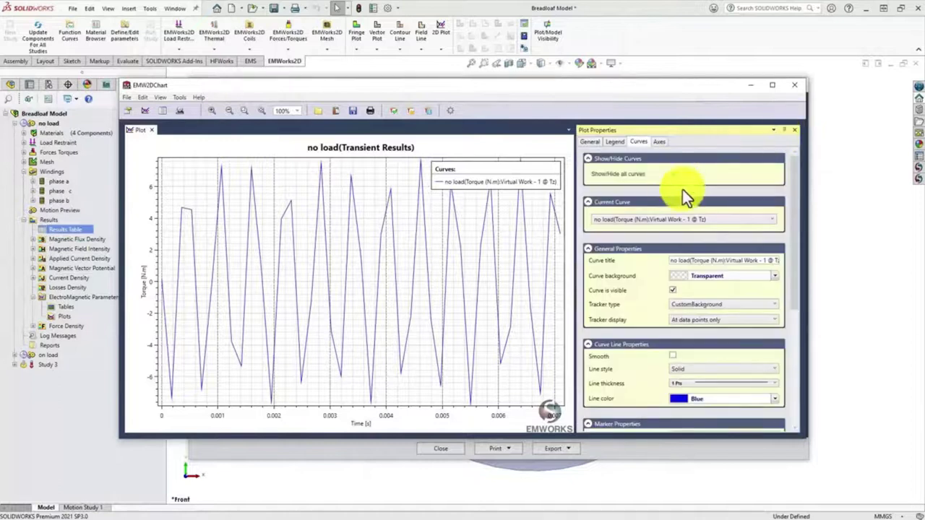
pyautogui.click(596, 143)
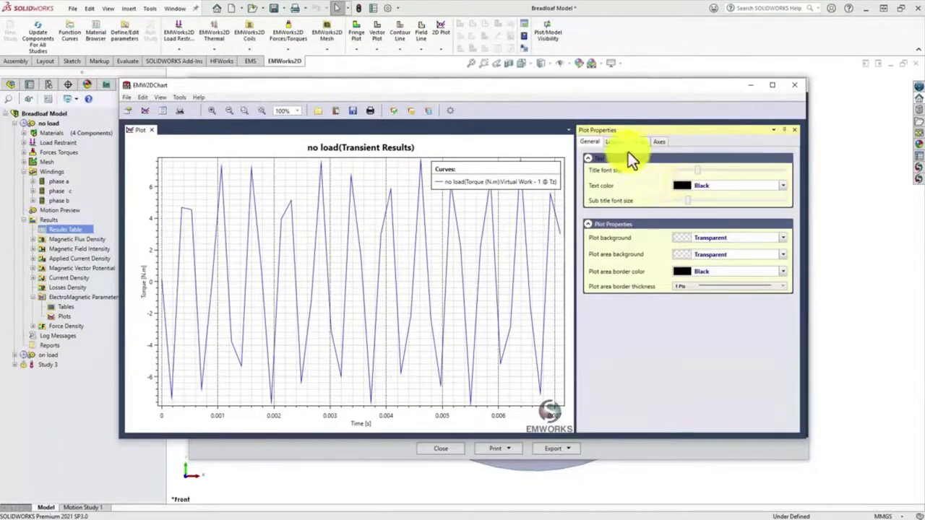
pyautogui.click(614, 143)
pyautogui.click(640, 143)
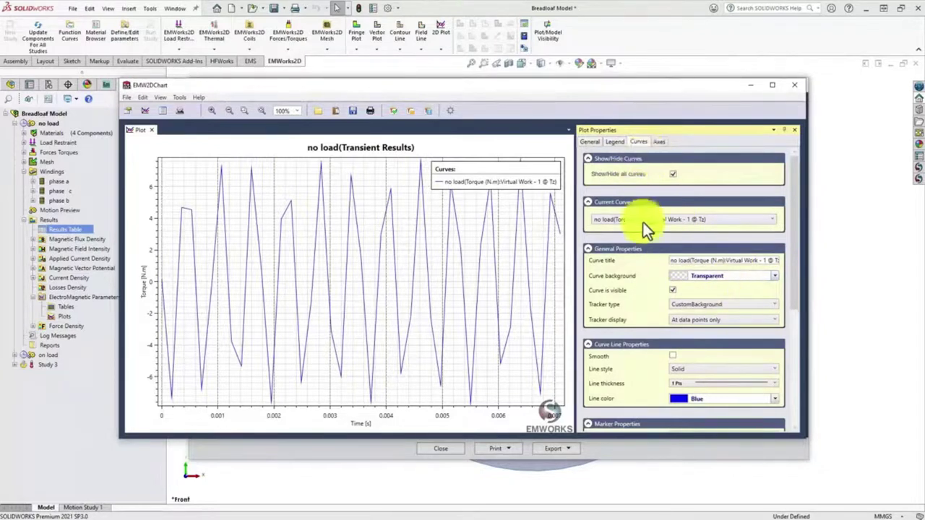
pyautogui.click(658, 142)
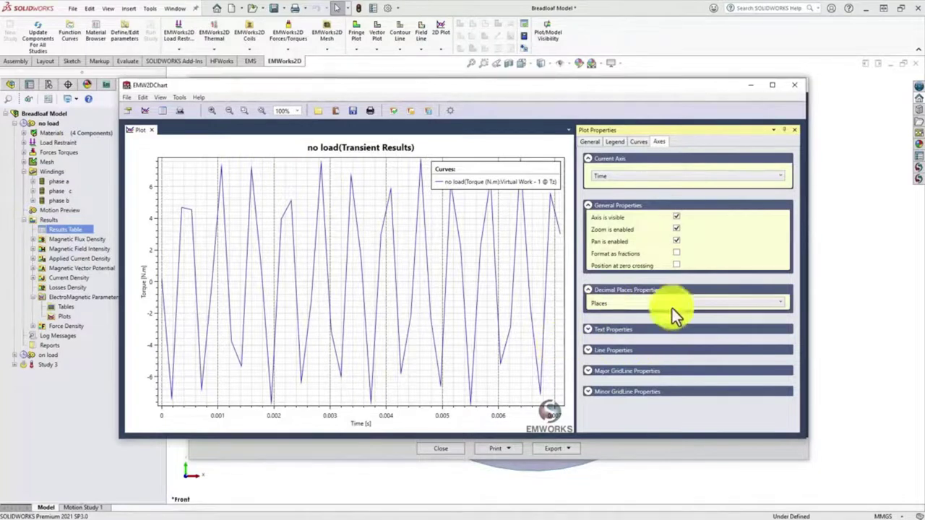
pyautogui.click(794, 88)
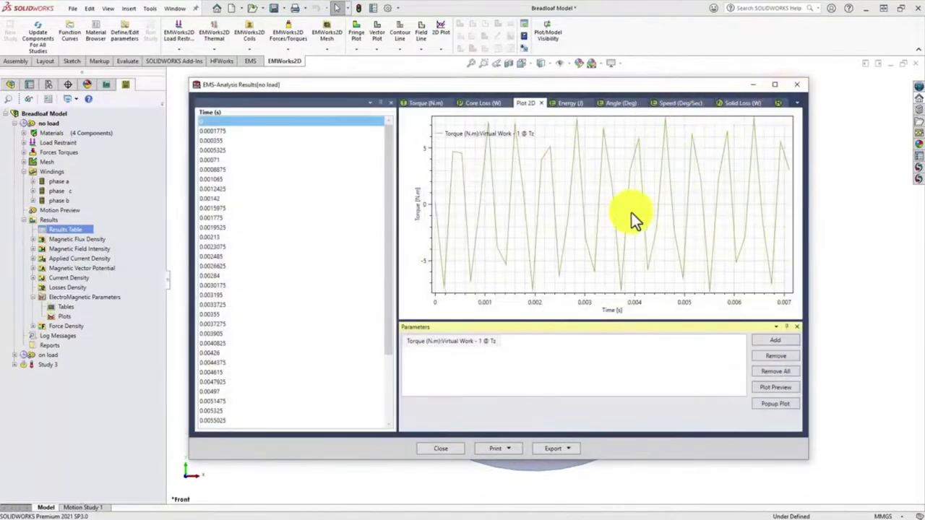
# Plot induced voltage (V) of all three phases against time, then close the no-load results window
pyautogui.click(799, 103)
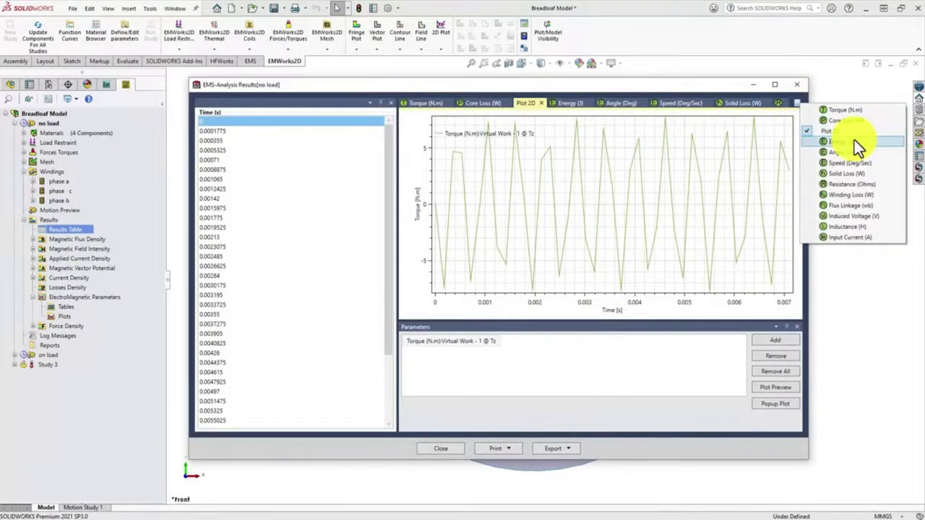
pyautogui.click(865, 215)
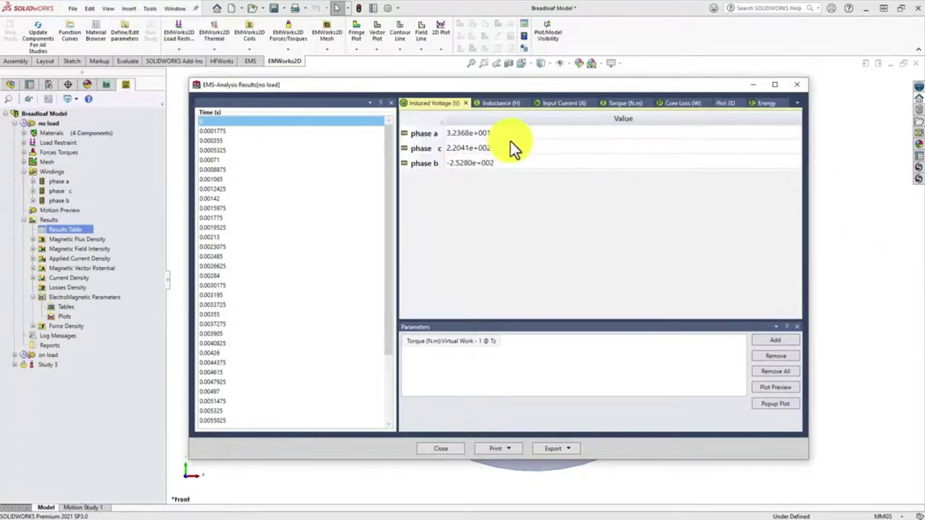
pyautogui.moveTo(502, 136); pyautogui.dragTo(502, 164)
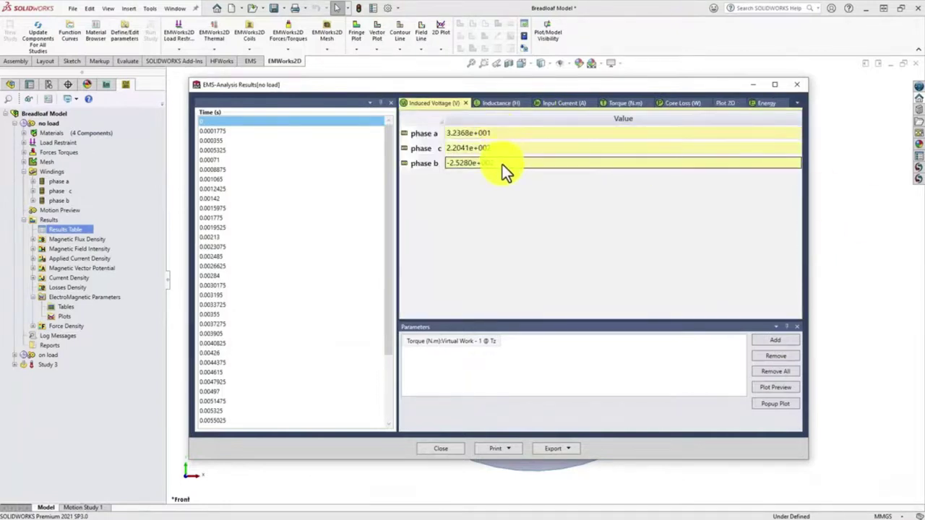
pyautogui.click(767, 341)
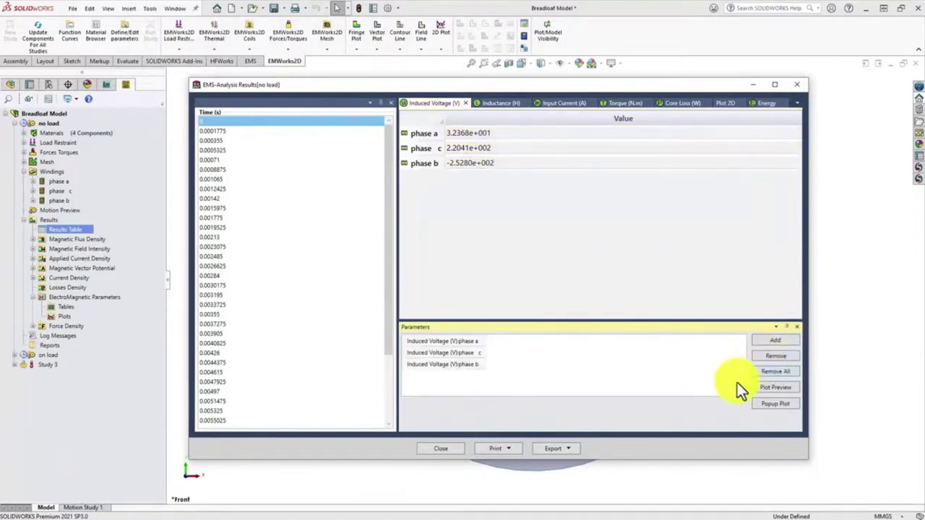
pyautogui.click(767, 387)
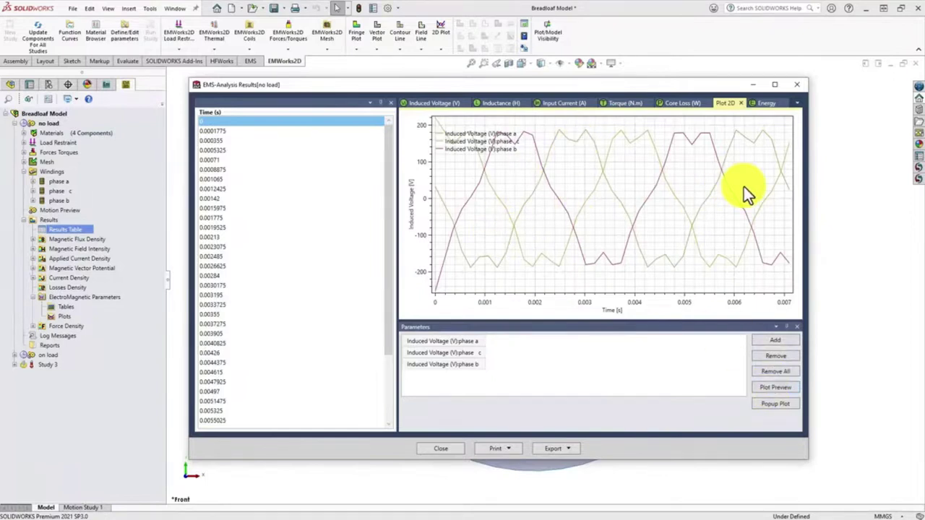
pyautogui.click(798, 104)
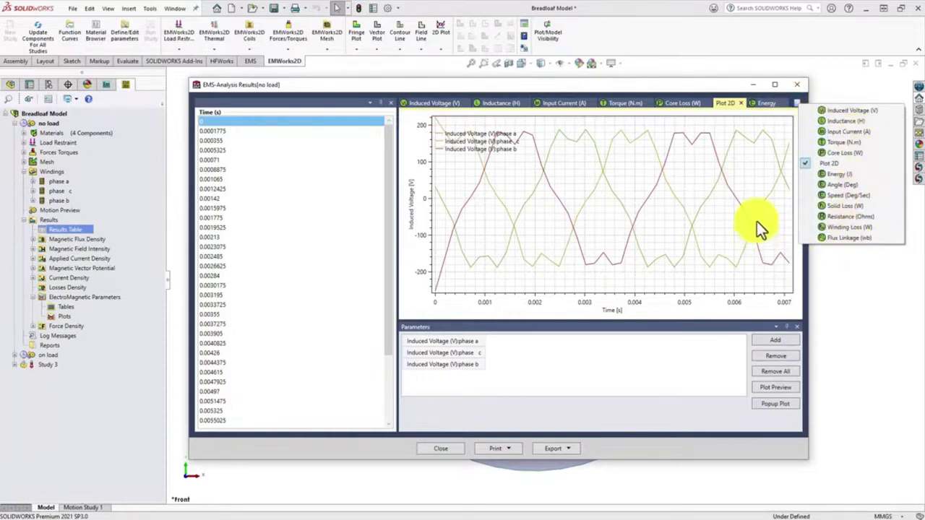
pyautogui.click(794, 88)
pyautogui.click(795, 88)
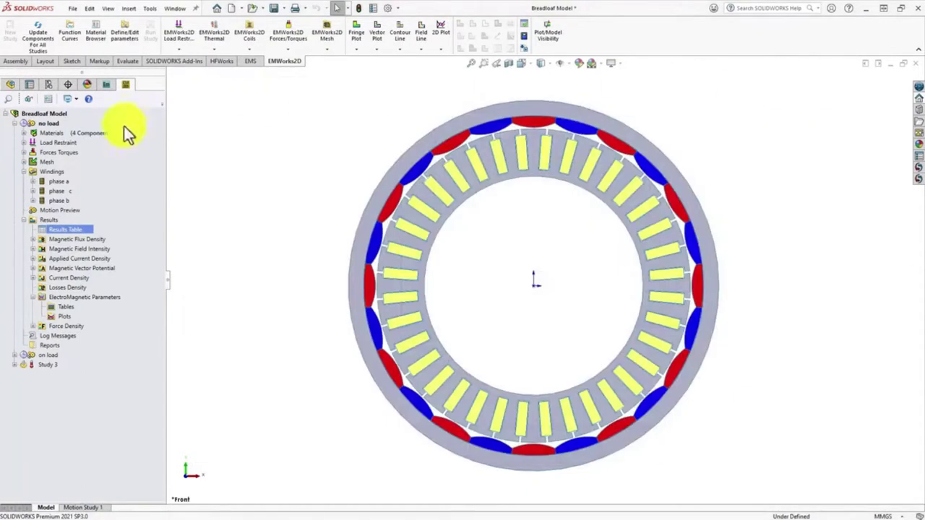
# Expand the on load study's phase a winding and review its imported current source curve
pyautogui.click(15, 123)
pyautogui.click(14, 133)
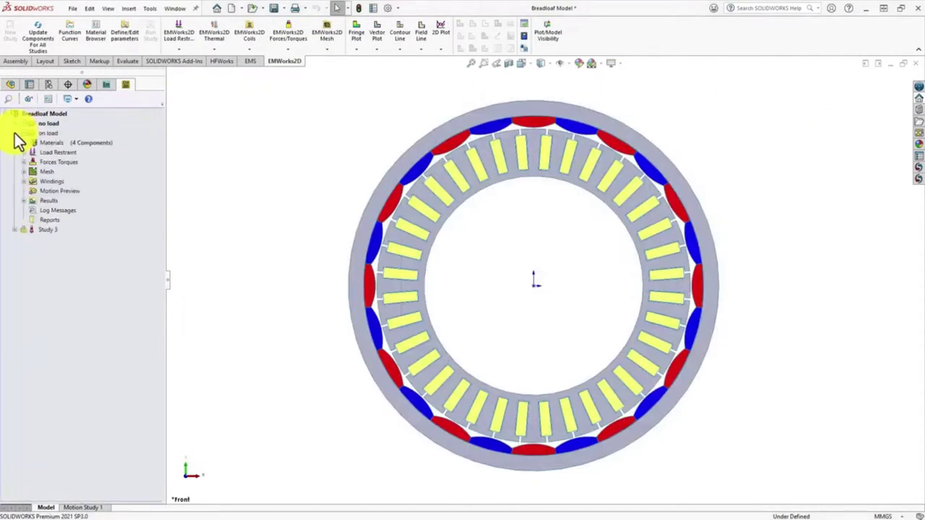
pyautogui.click(24, 181)
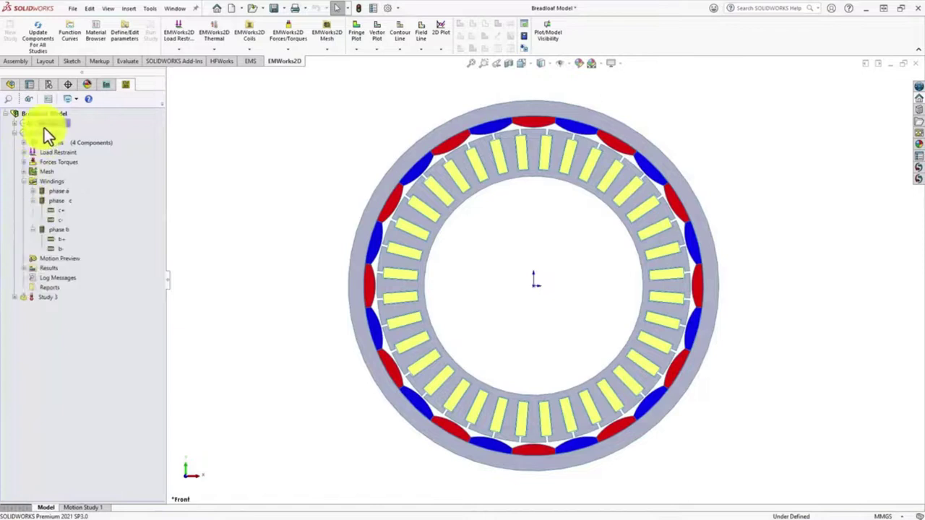
pyautogui.click(33, 190)
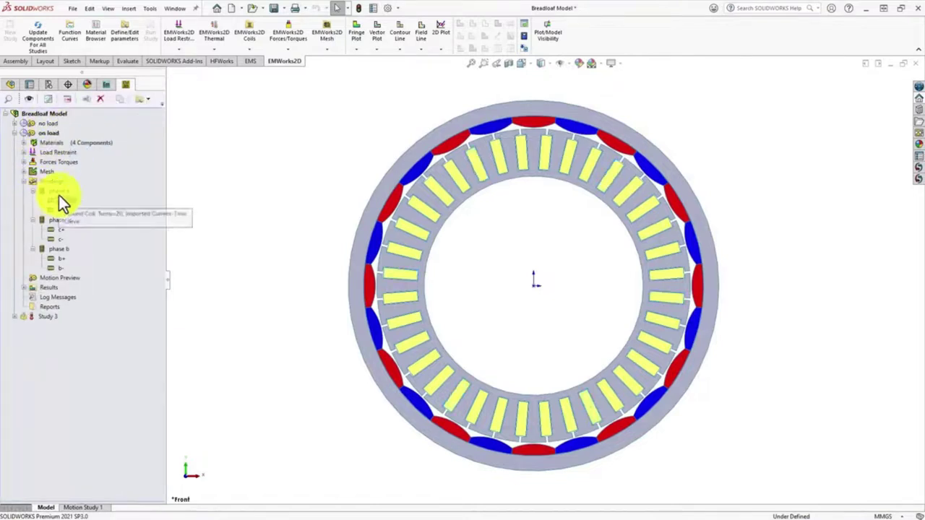
pyautogui.click(59, 193)
pyautogui.doubleClick(59, 192)
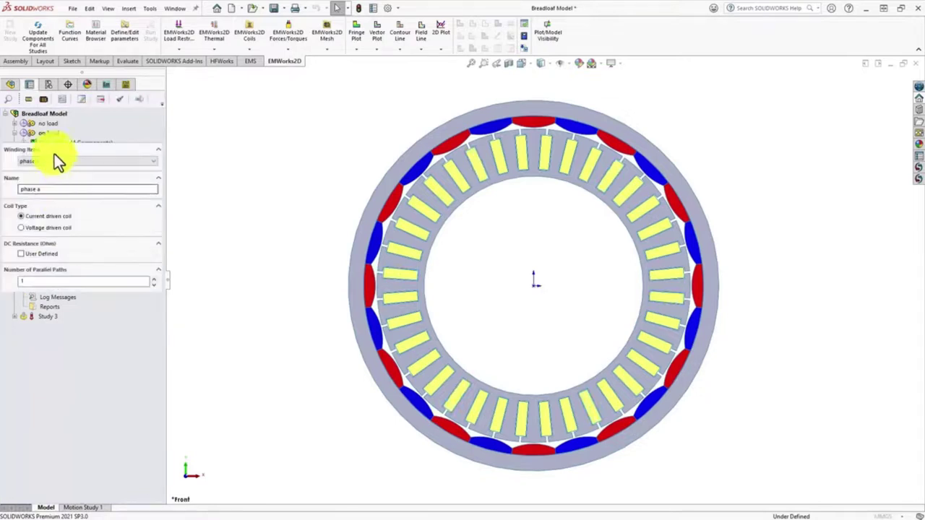
pyautogui.click(65, 127)
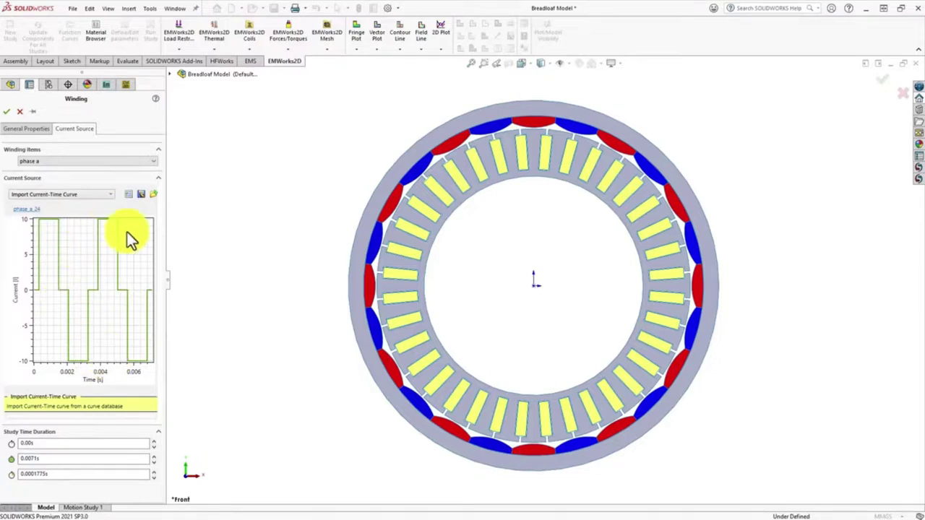
pyautogui.click(19, 115)
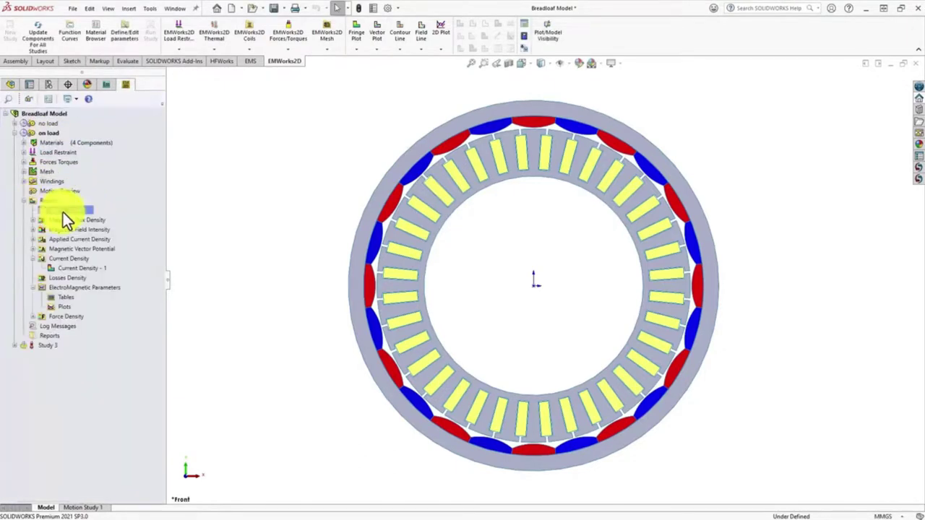
# Open the on-load Results Table, plot Virtual Work - 1 @ Tz torque versus time, and close
pyautogui.rightClick(63, 212)
pyautogui.click(71, 218)
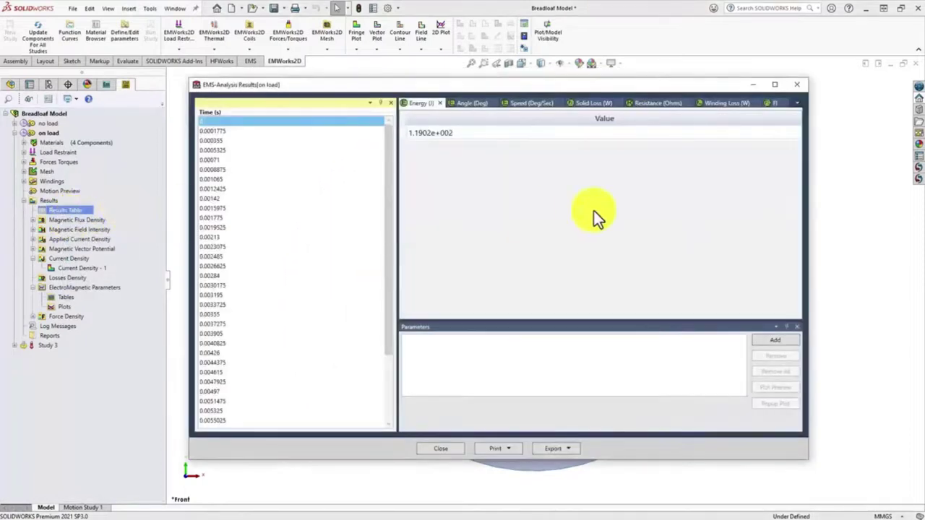
pyautogui.click(796, 105)
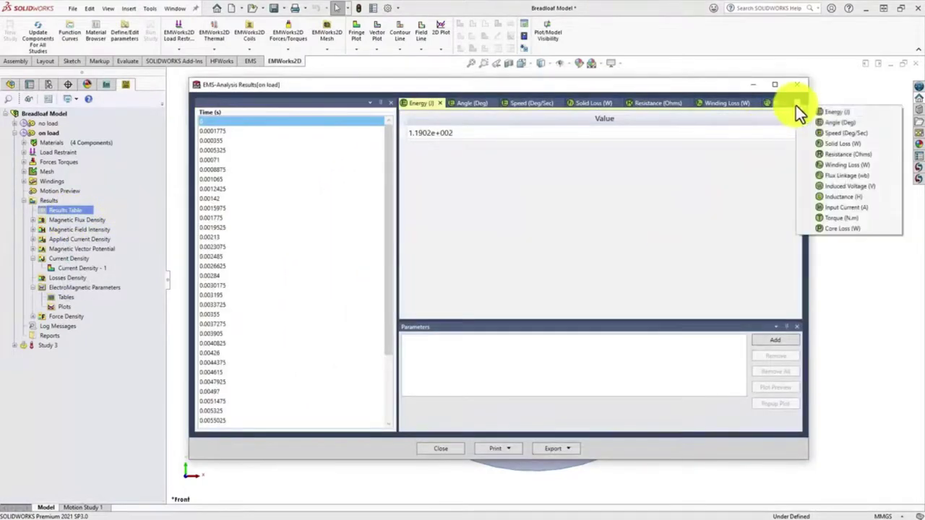
pyautogui.click(851, 218)
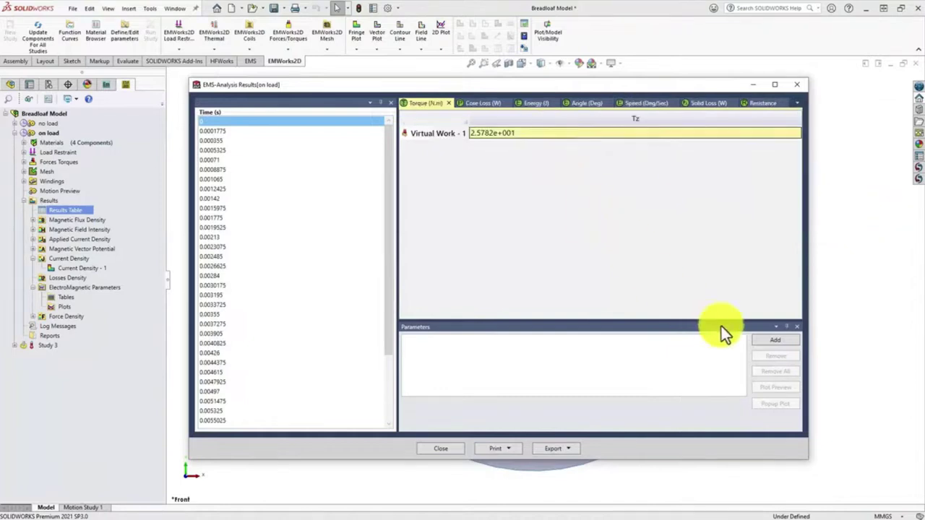
pyautogui.click(767, 341)
pyautogui.click(776, 387)
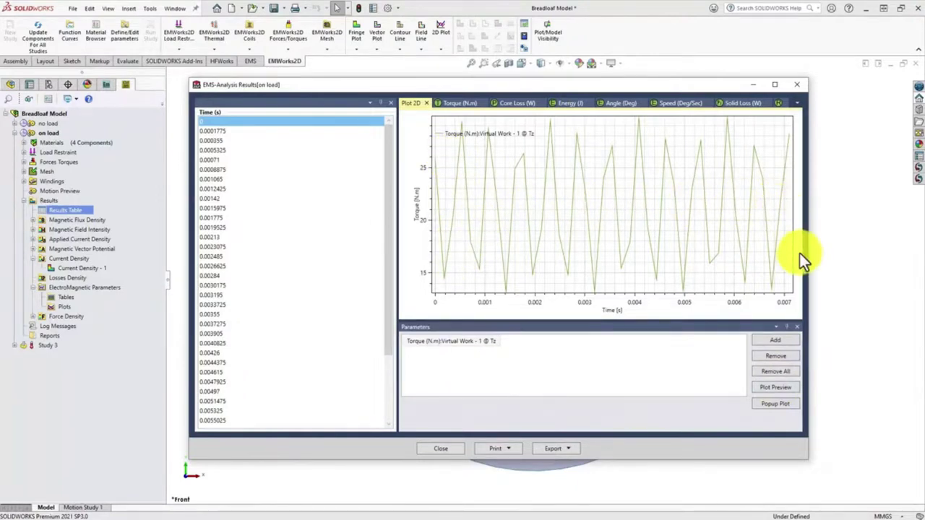
pyautogui.click(797, 86)
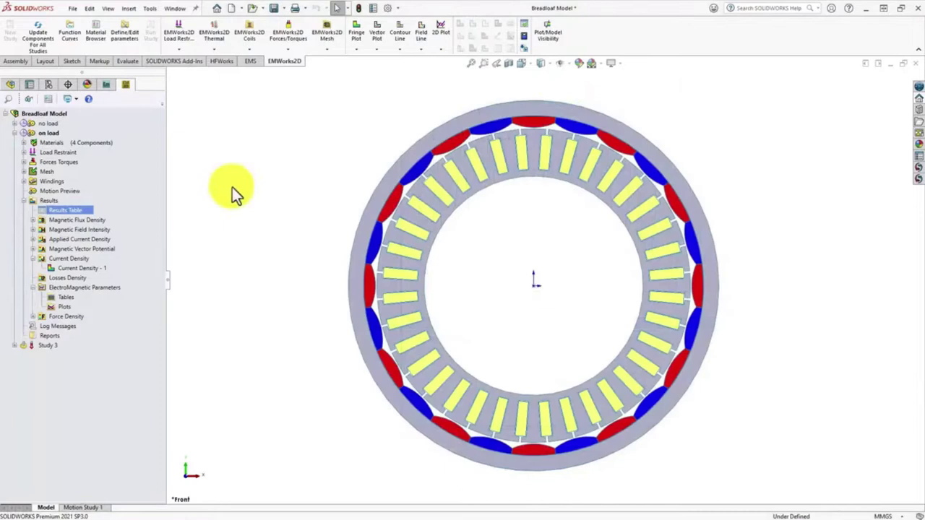
# Expand the on-load Magnetic Flux Density results and show the flux density fringe plot on the motor
pyautogui.click(34, 220)
pyautogui.click(80, 220)
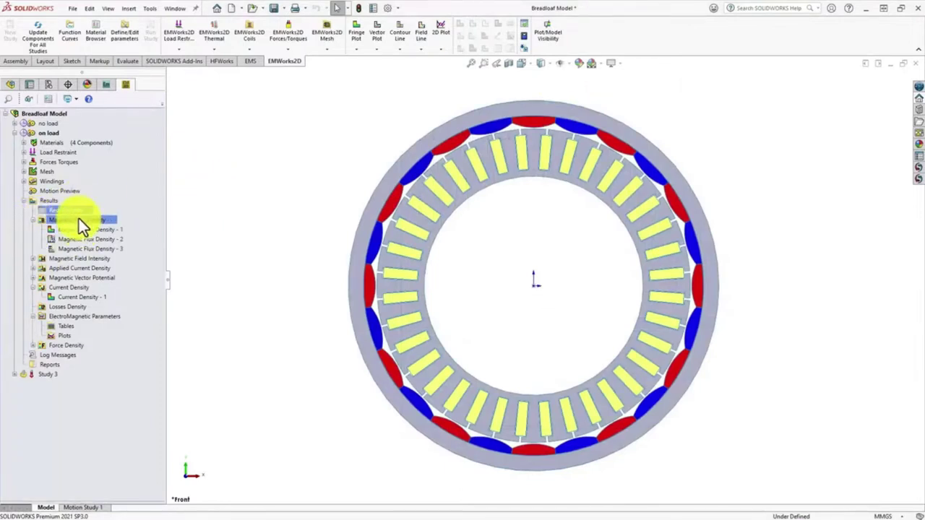
pyautogui.rightClick(80, 222)
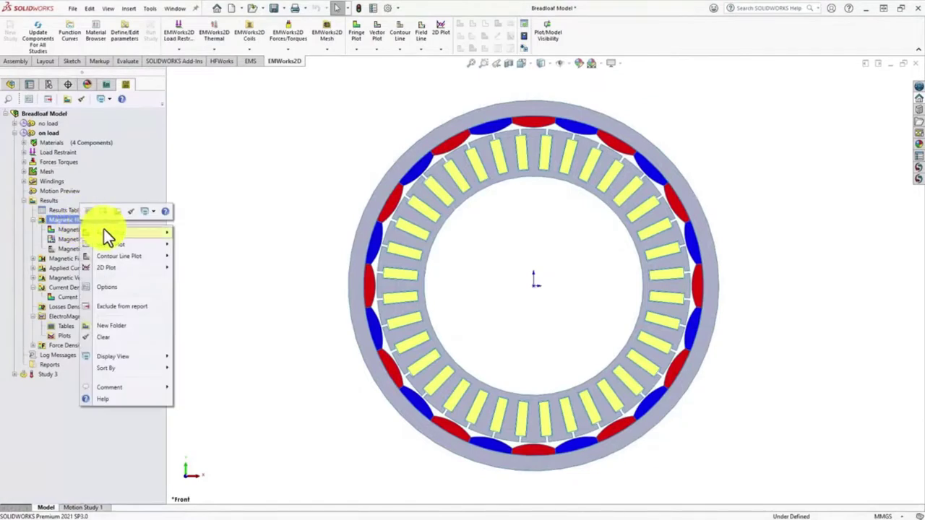
pyautogui.moveTo(105, 231)
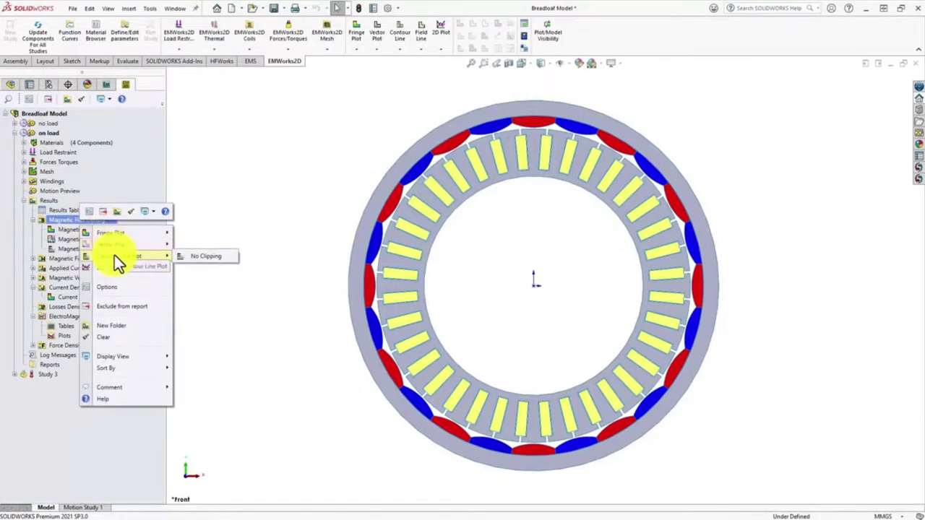
pyautogui.rightClick(67, 232)
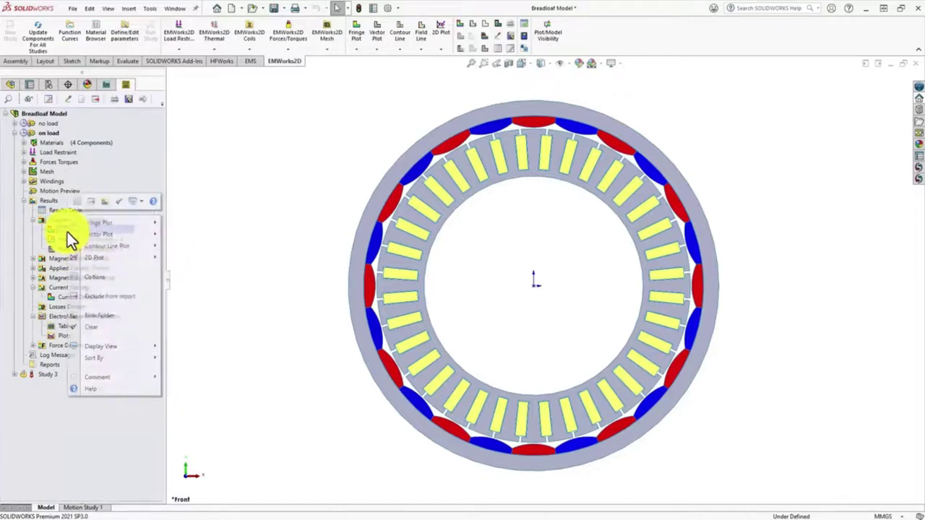
pyautogui.click(97, 236)
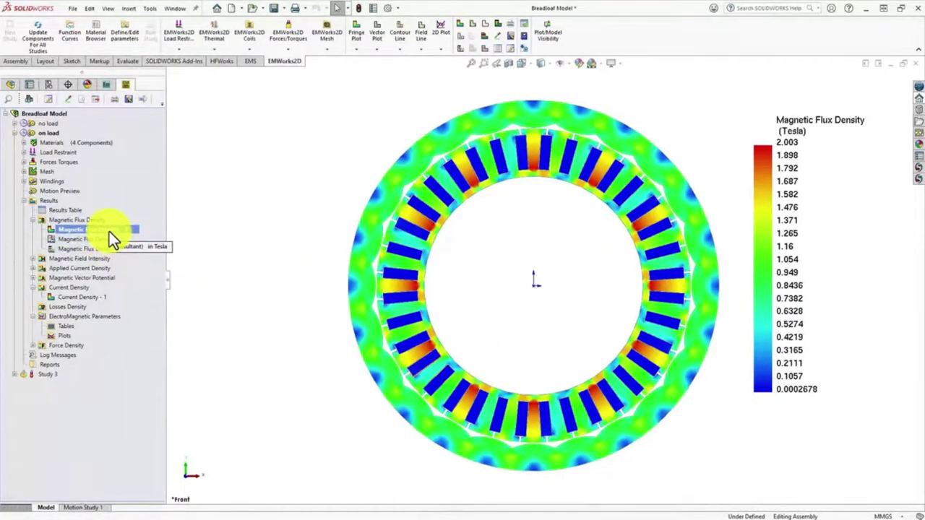
# Show the second flux density plot, Magnetic Flux Density - 2, as a vector plot
pyautogui.rightClick(109, 231)
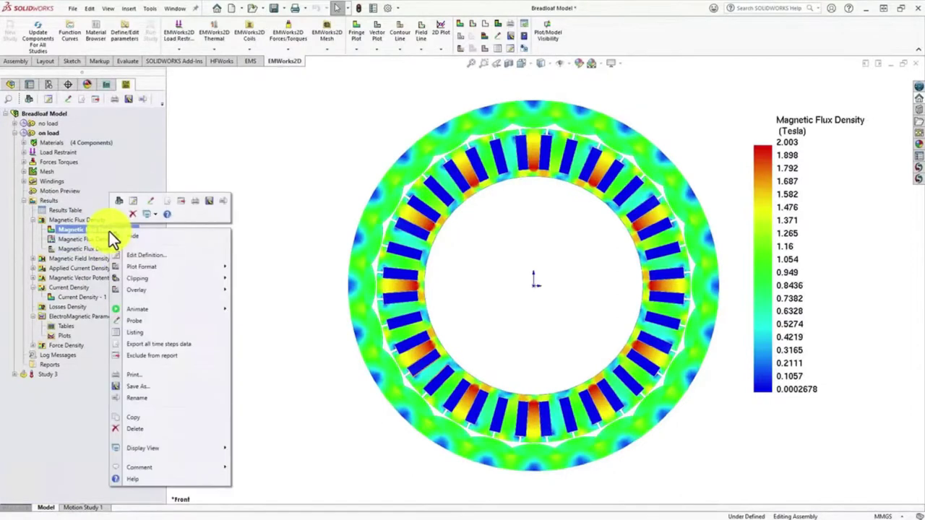
pyautogui.moveTo(146, 306)
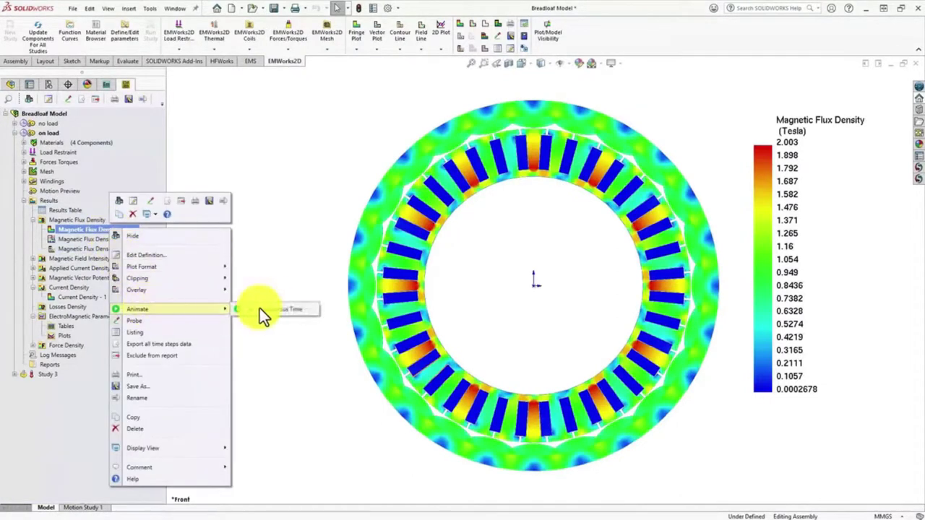
pyautogui.click(91, 240)
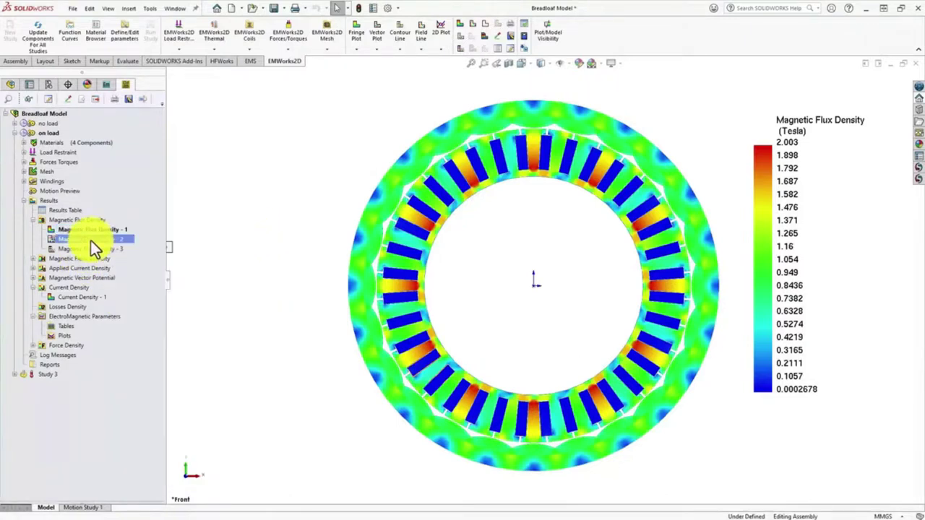
pyautogui.rightClick(91, 241)
pyautogui.click(127, 246)
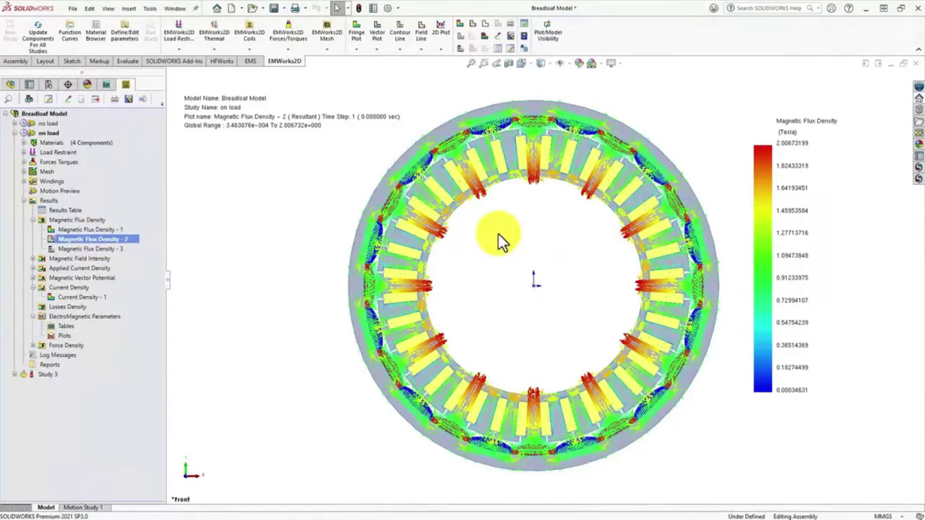
# Hide the Magnetic Flux Density - 2 plot and collapse the on-load study's results
pyautogui.rightClick(88, 239)
pyautogui.press('Escape')
pyautogui.click(33, 220)
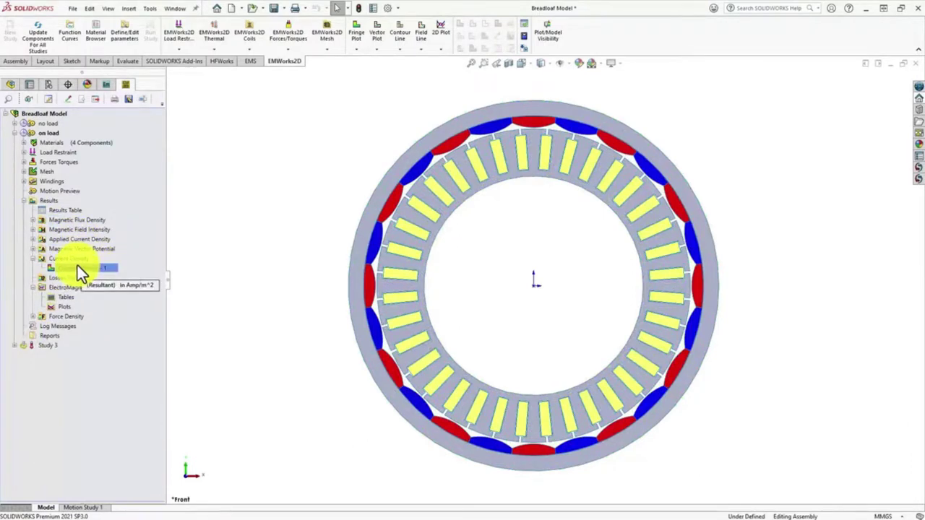
pyautogui.click(25, 202)
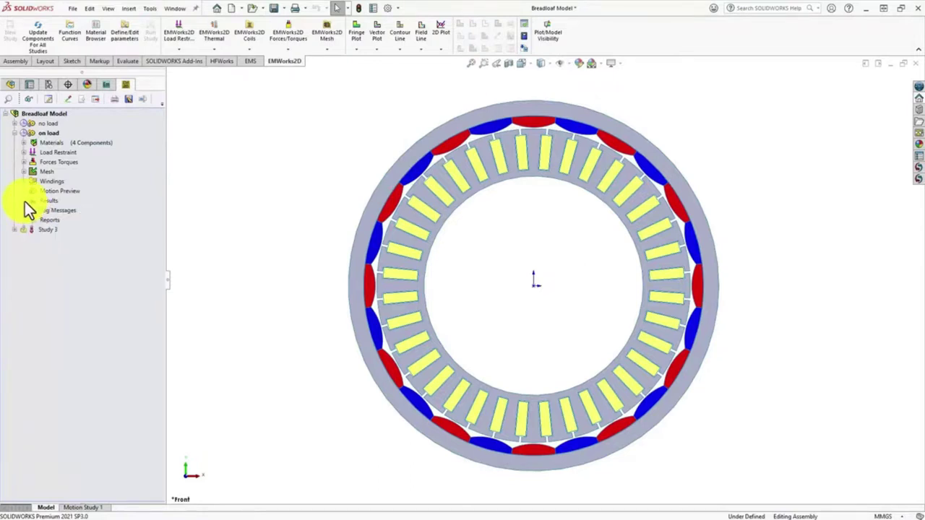